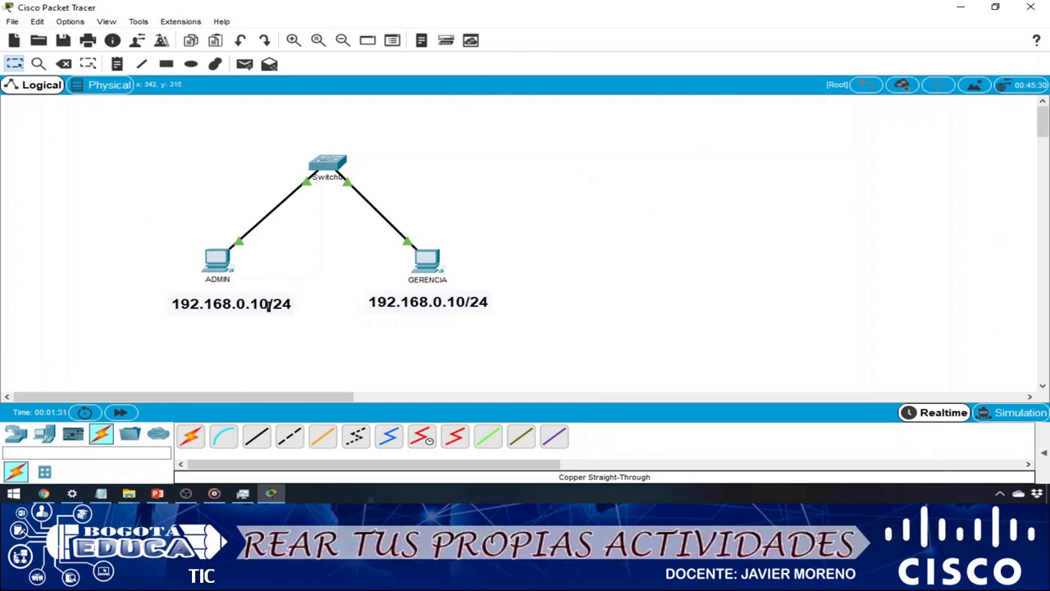
- Shift the ADMIN 192.168.0.10/24 note slightly left so it aligns under the ADMIN PC
left_click_drag(268, 304, 261, 303)
left_click(549, 279)
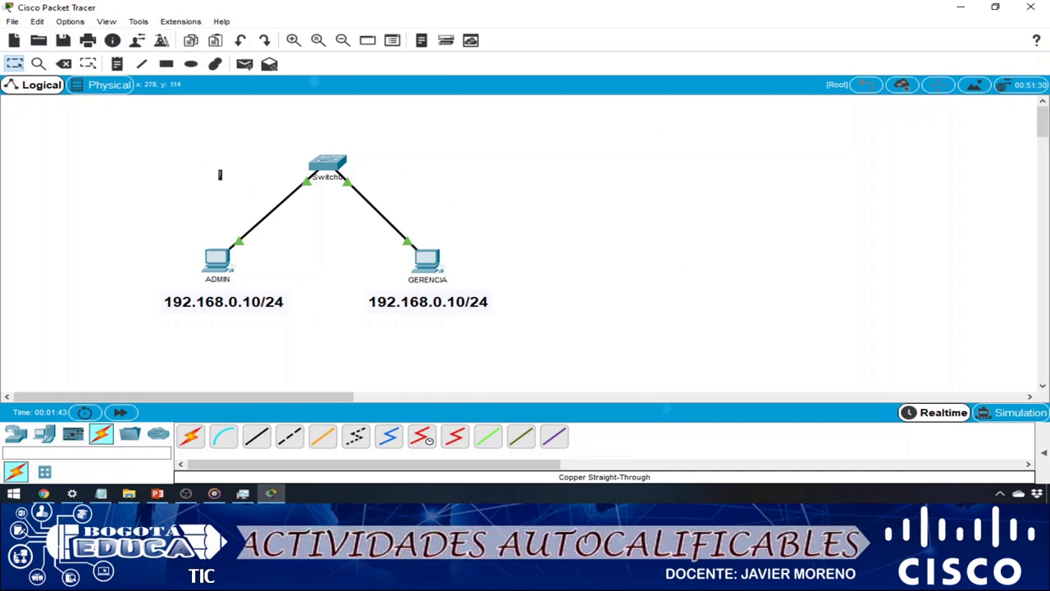
- Save the topology as INICIAL.pkt in the Desktop's prueba1 folder
left_click(12, 22)
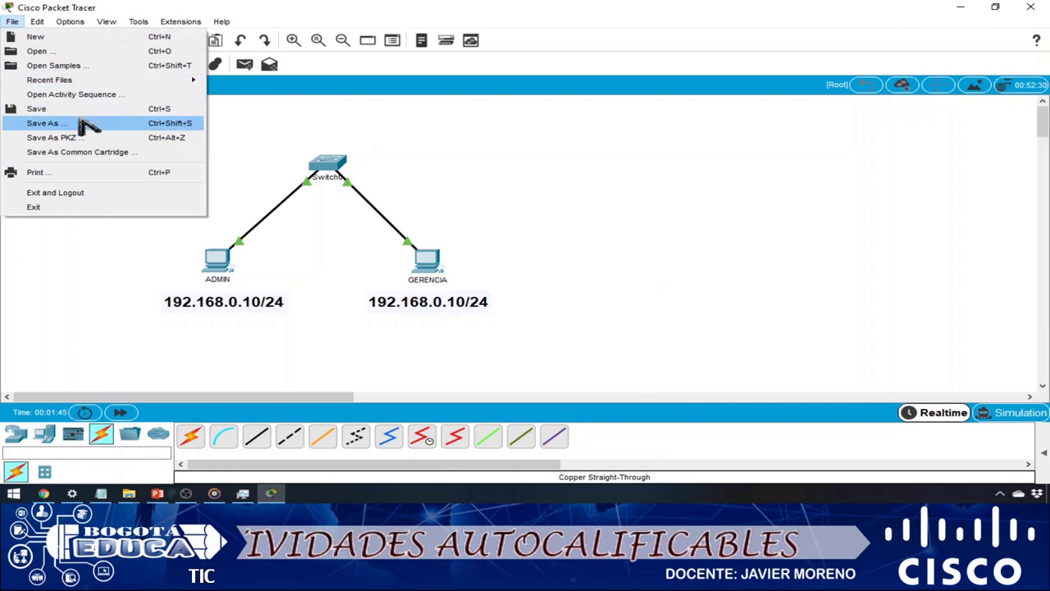
left_click(89, 124)
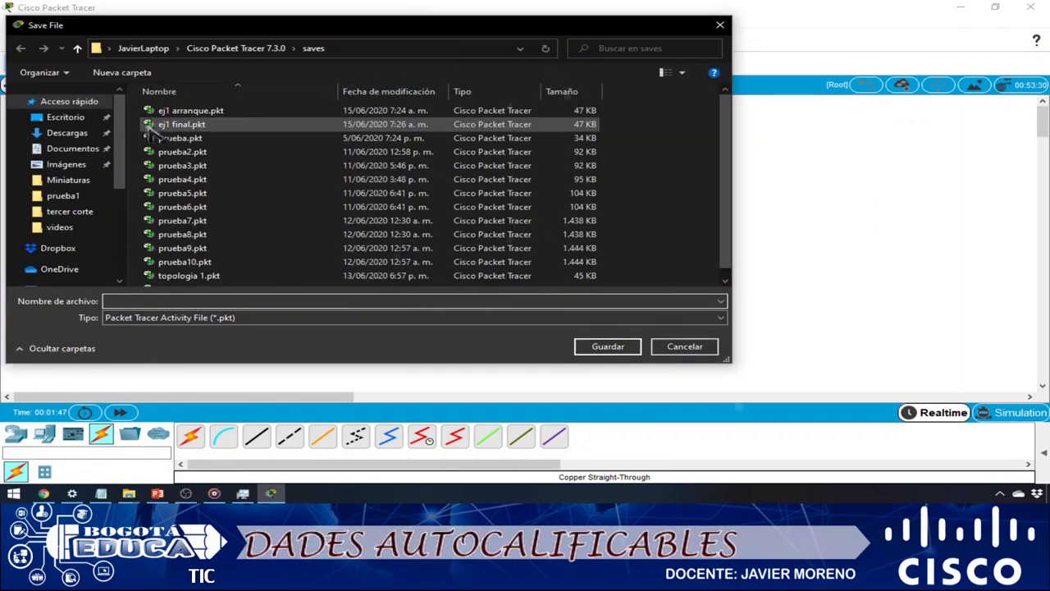
left_click(65, 117)
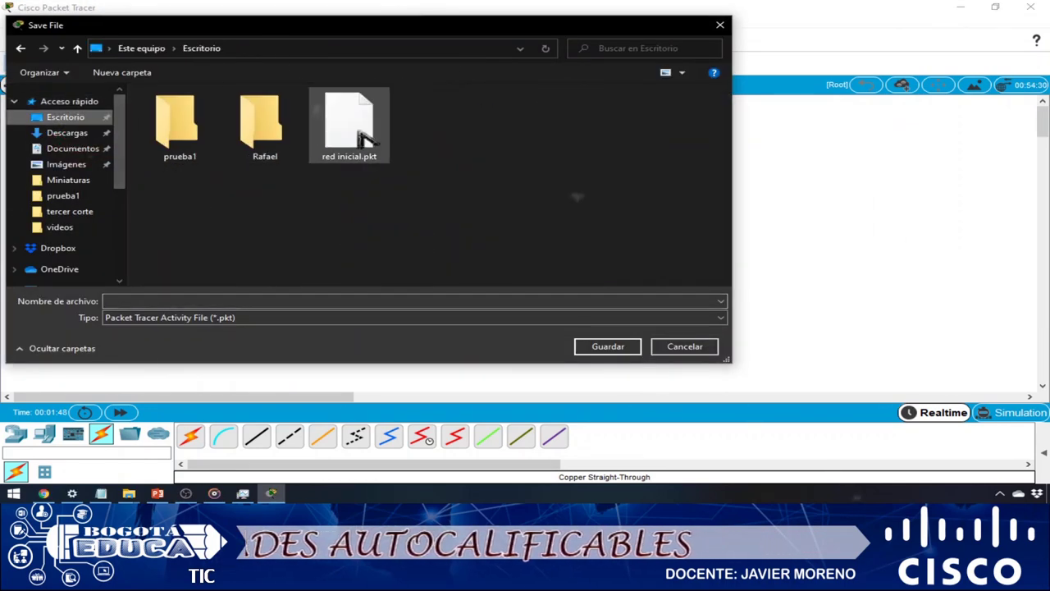
double_click(180, 159)
left_click(190, 301)
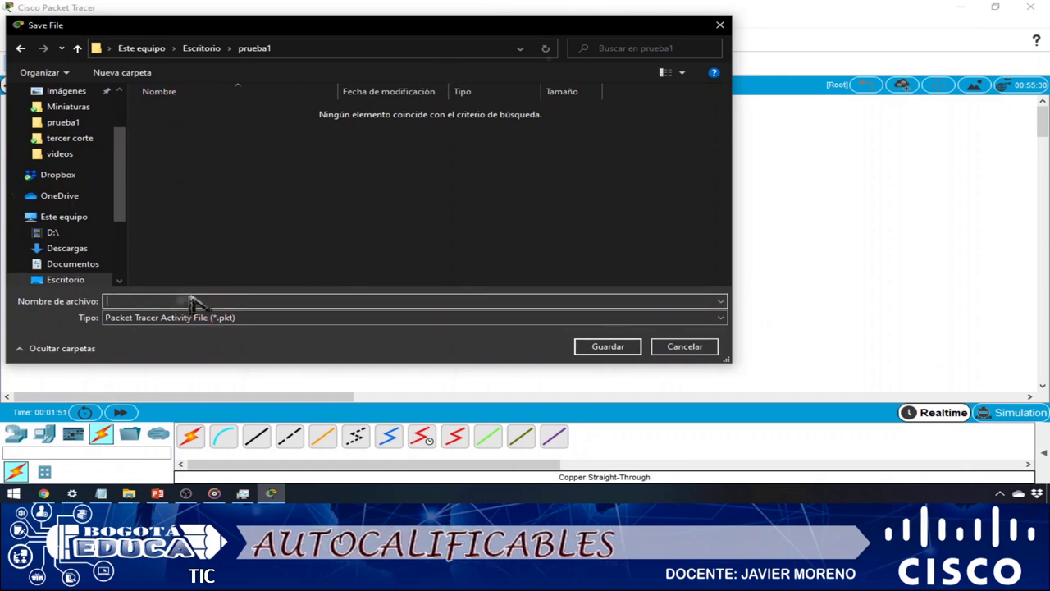
type("INICIAL")
key("Return")
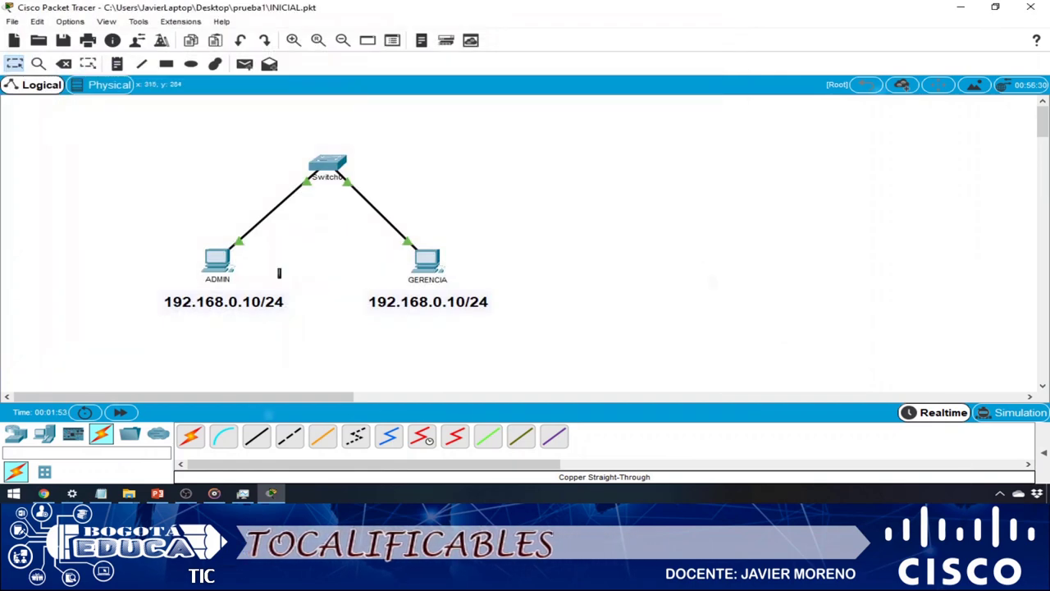
left_click(217, 261)
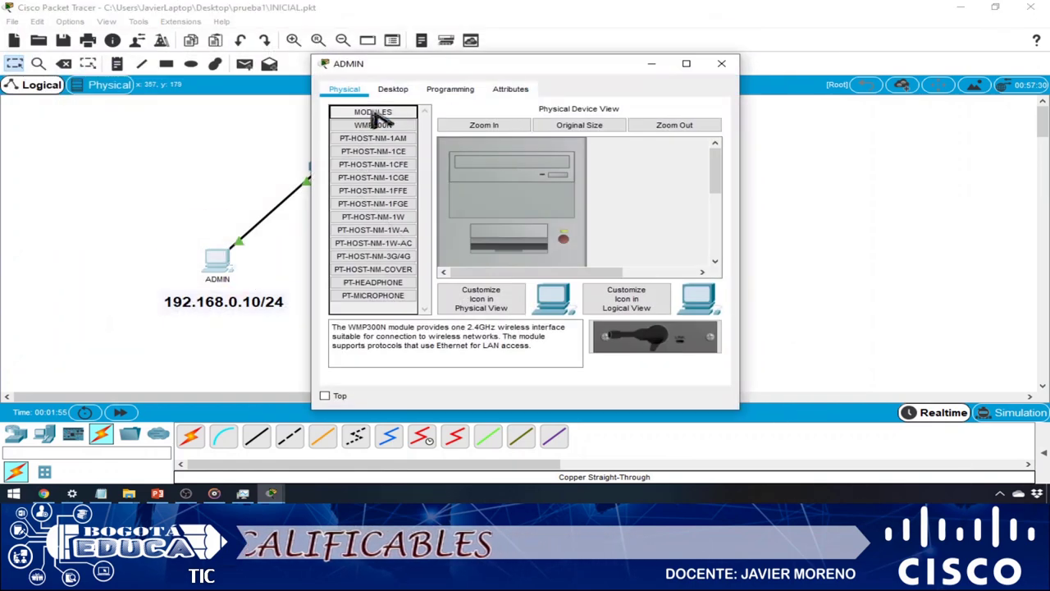
left_click(392, 91)
left_click(373, 135)
left_click_drag(533, 56, 736, 65)
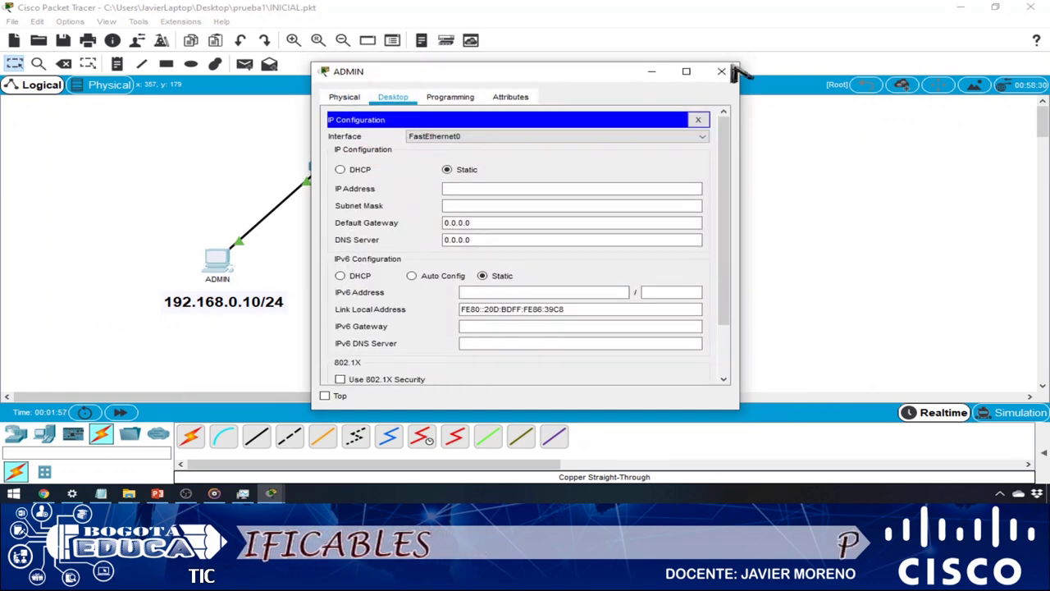
left_click_drag(503, 82, 726, 73)
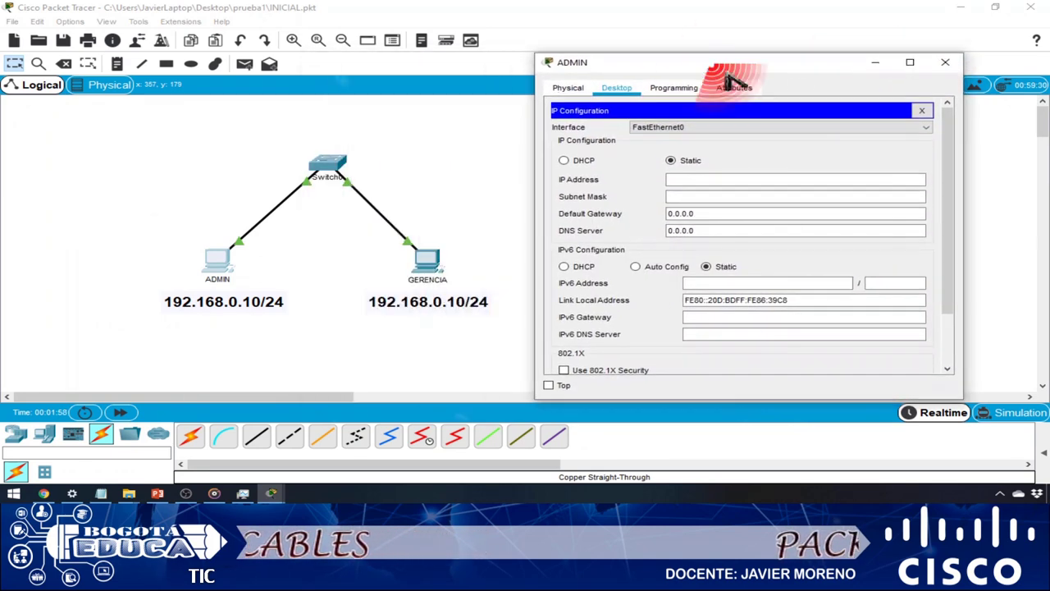
left_click(945, 62)
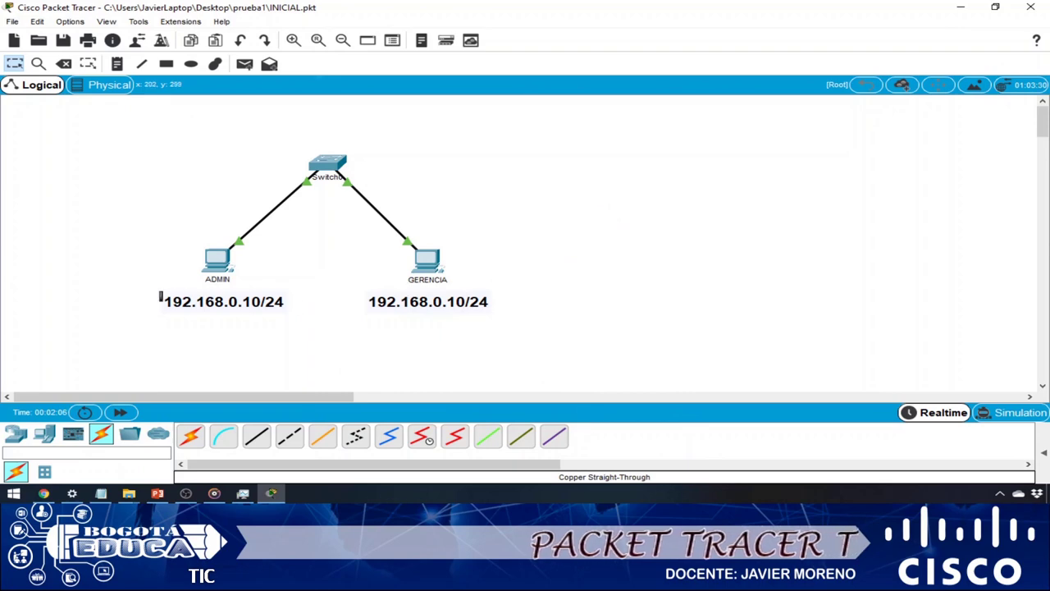
- Edit GERENCIA's address note to read 192.168.0.11/24 and save the network
left_click_drag(146, 283, 308, 327)
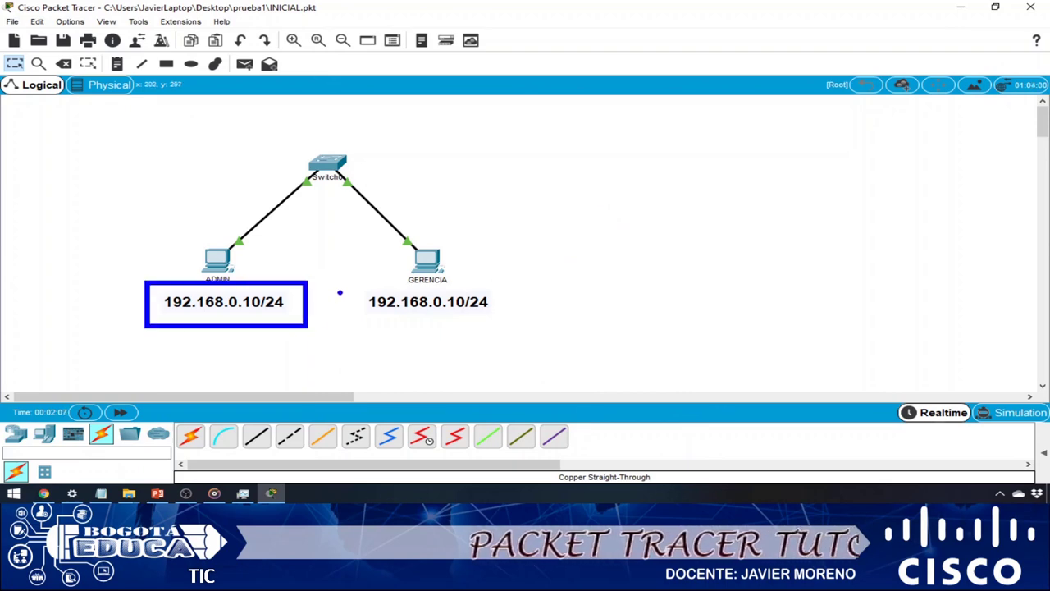
left_click_drag(340, 292, 537, 323)
key("Escape")
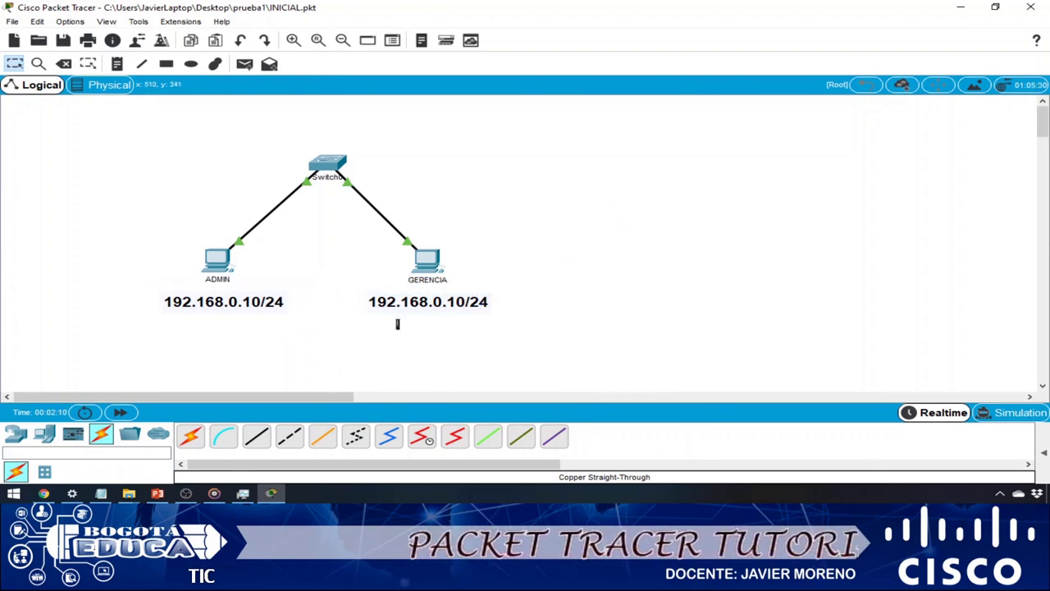
double_click(453, 301)
left_click(439, 301)
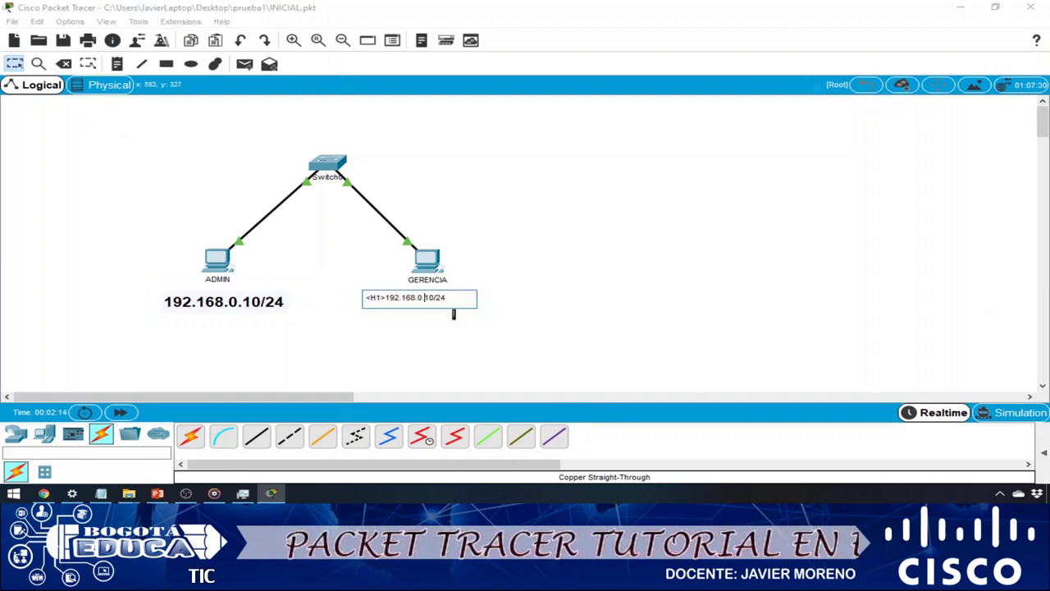
left_click(575, 194)
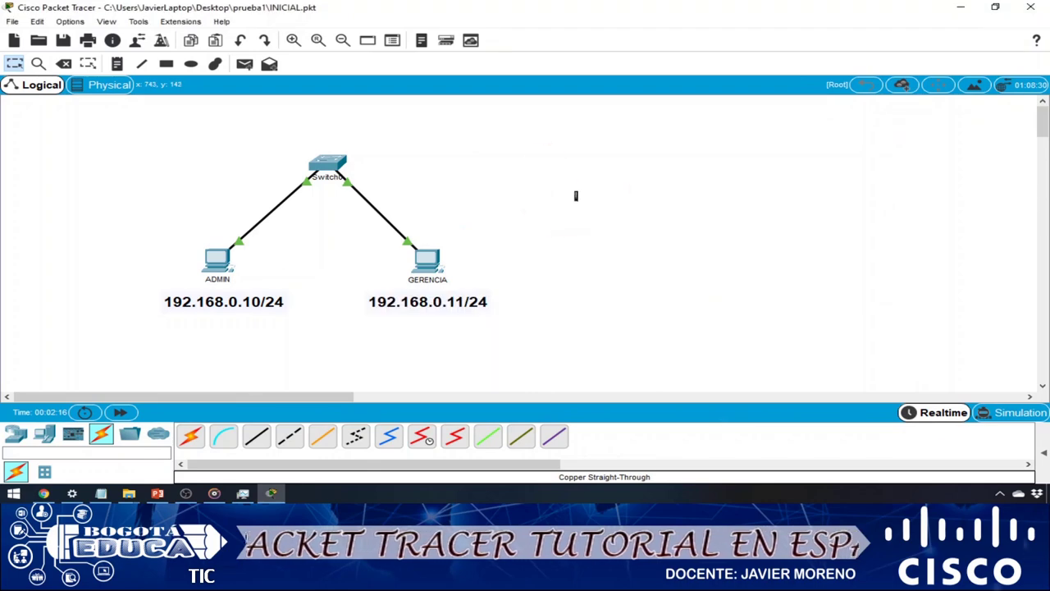
left_click(63, 40)
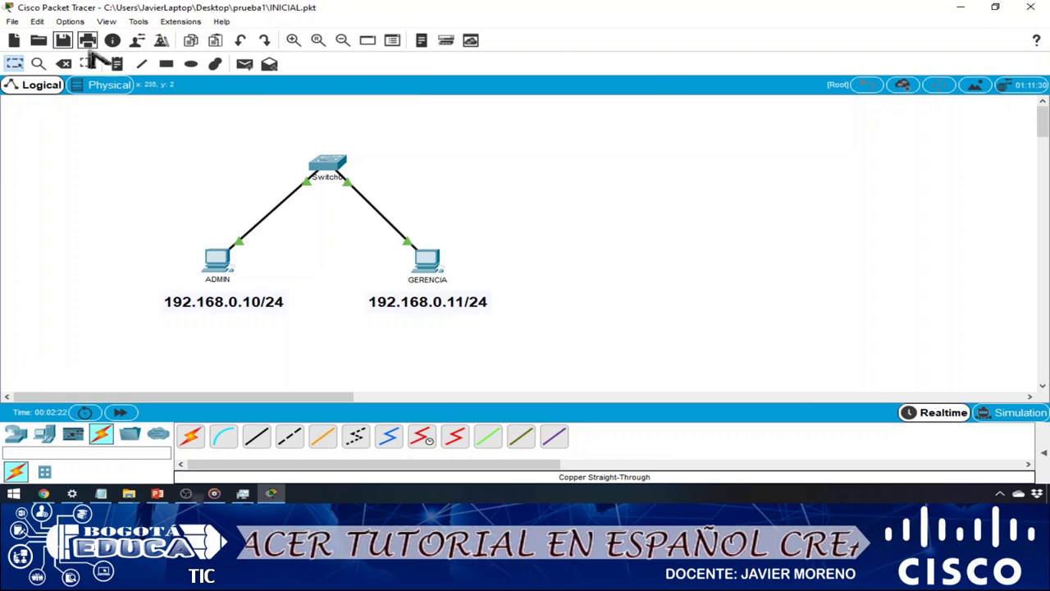
- Save a copy of the network as FINAL.pkt in prueba1
left_click(13, 22)
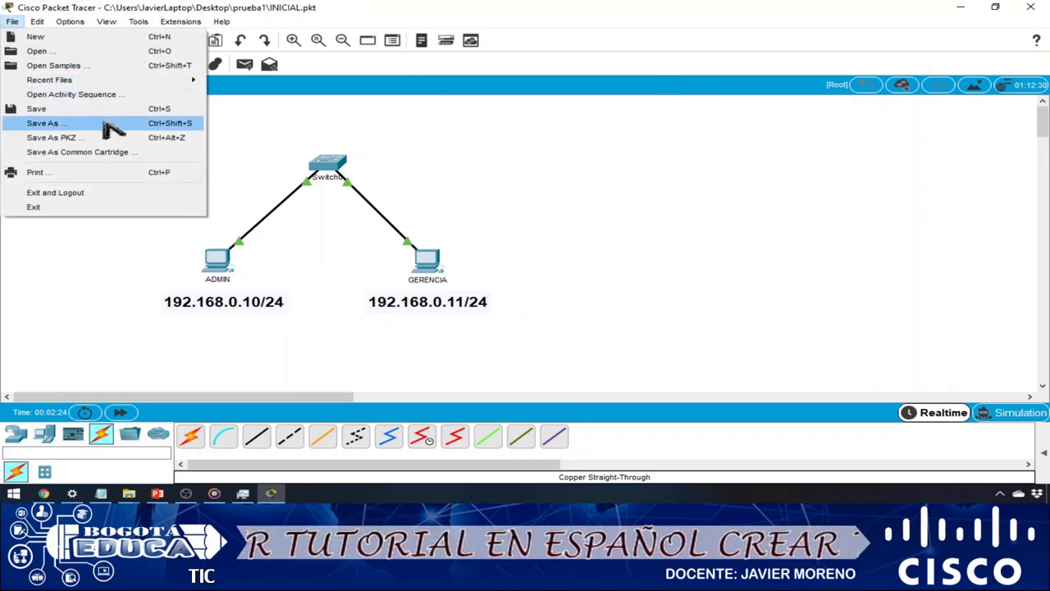
left_click(110, 123)
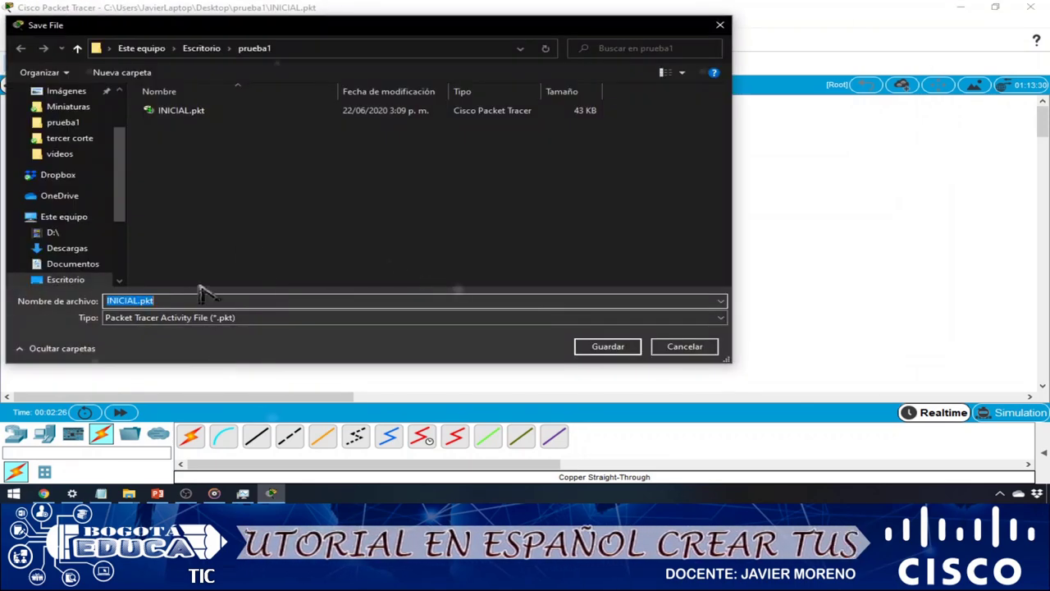
type("Fi")
key("Return")
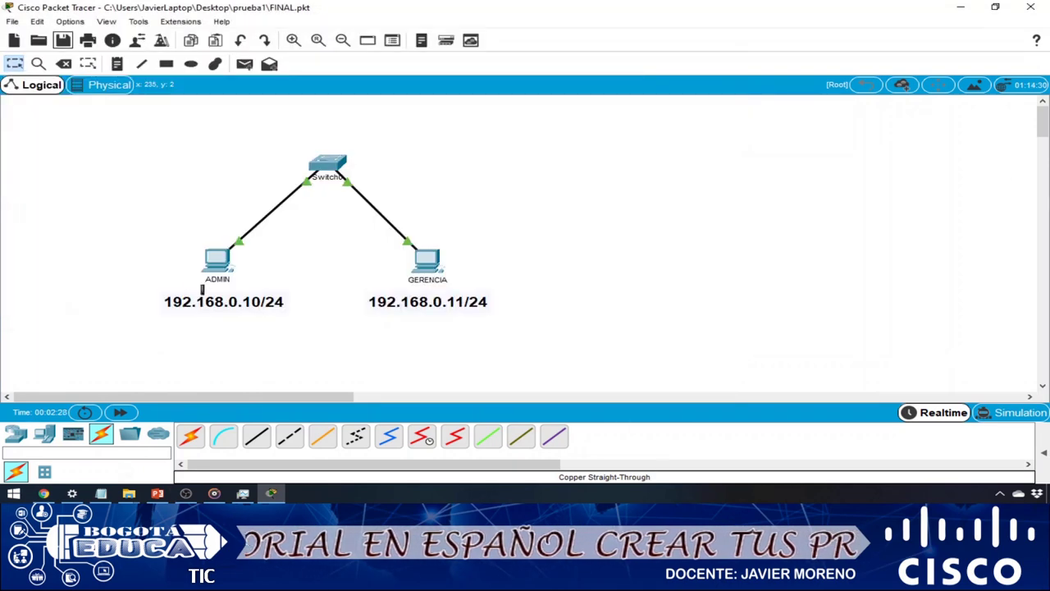
left_click(599, 197)
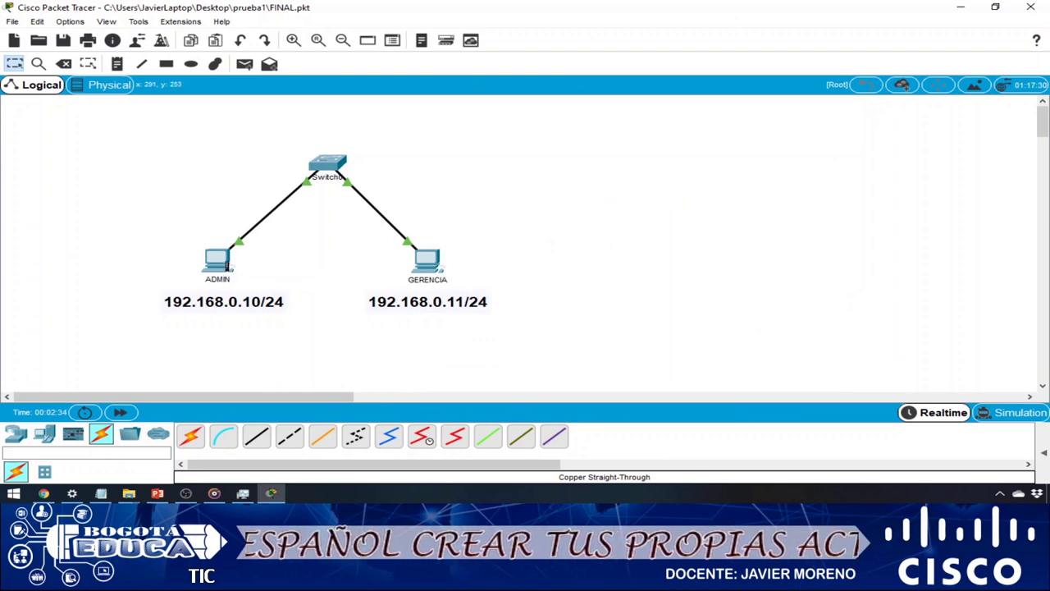
- Give the ADMIN PC static IP 192.168.0.10 with mask 255.255.255.0
left_click(218, 261)
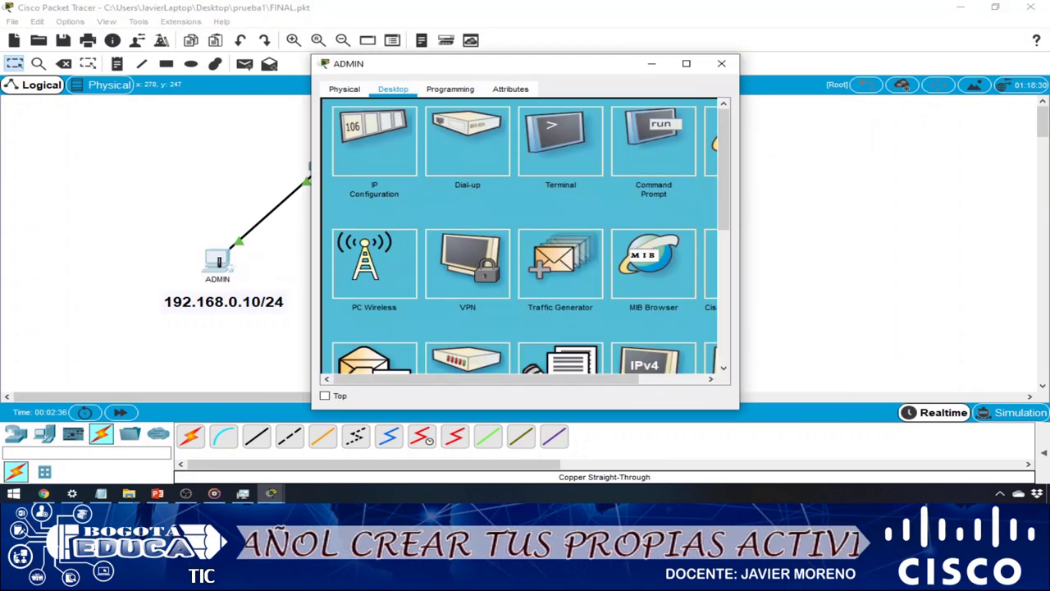
left_click(377, 141)
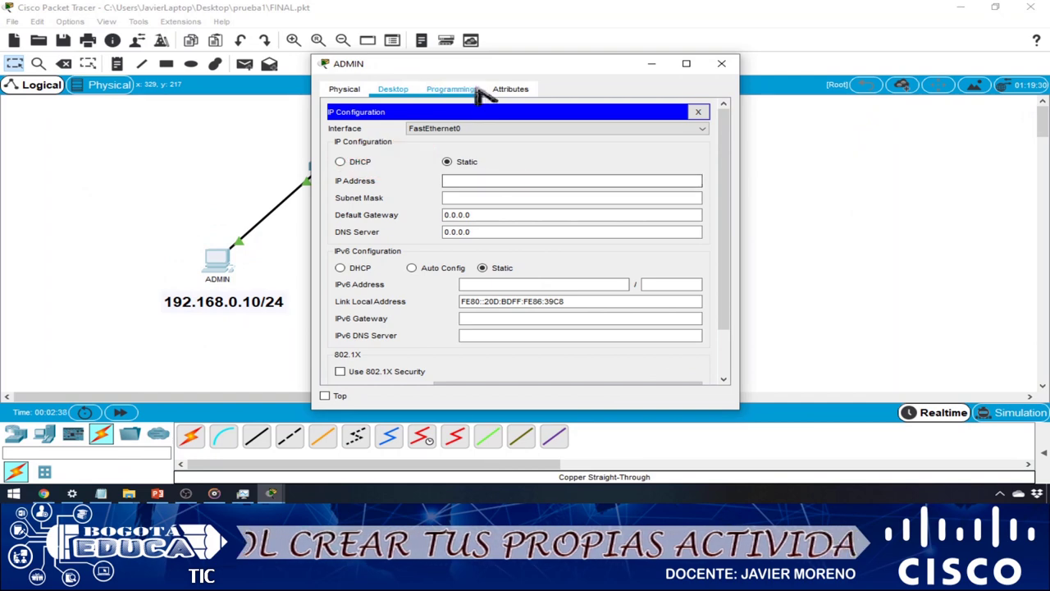
left_click_drag(469, 66, 757, 58)
left_click(742, 172)
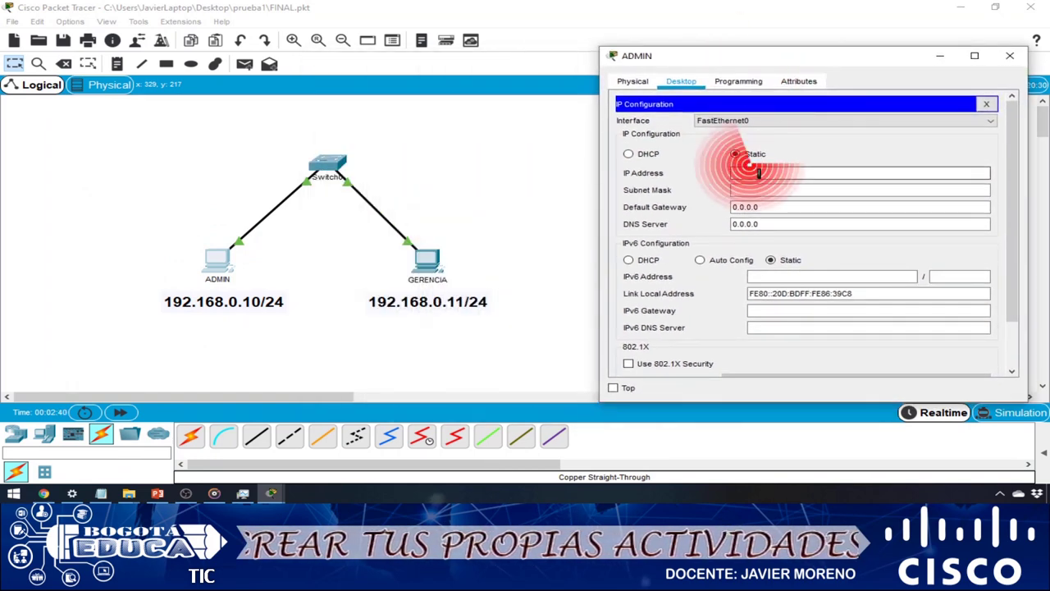
type("192.168")
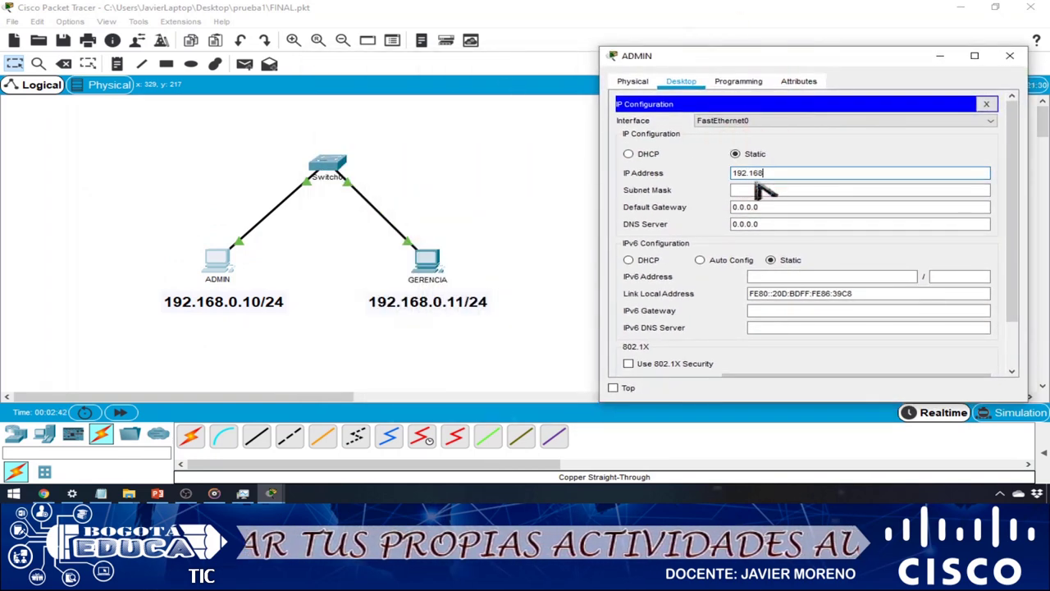
type(".0.1")
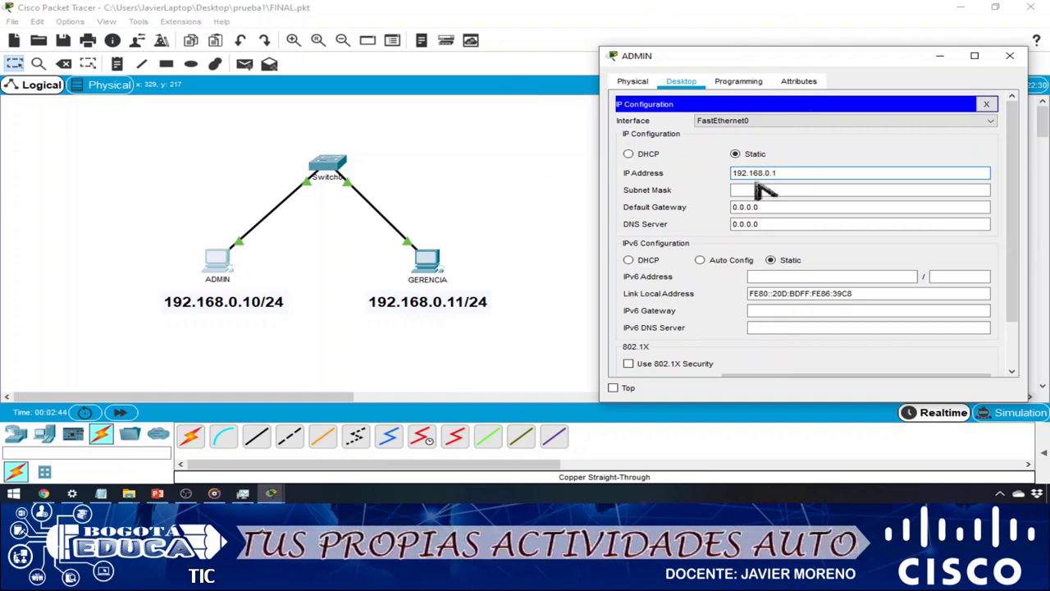
type("0")
key("ctrl+a")
key("ctrl+c")
key("Tab")
key("Tab")
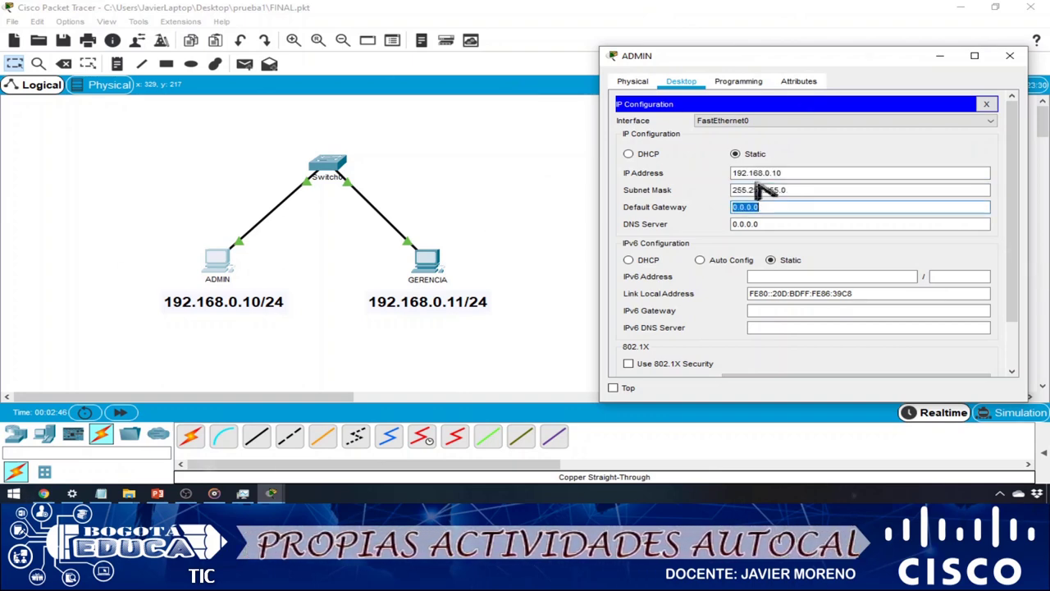
key("ctrl+v")
left_click(1010, 55)
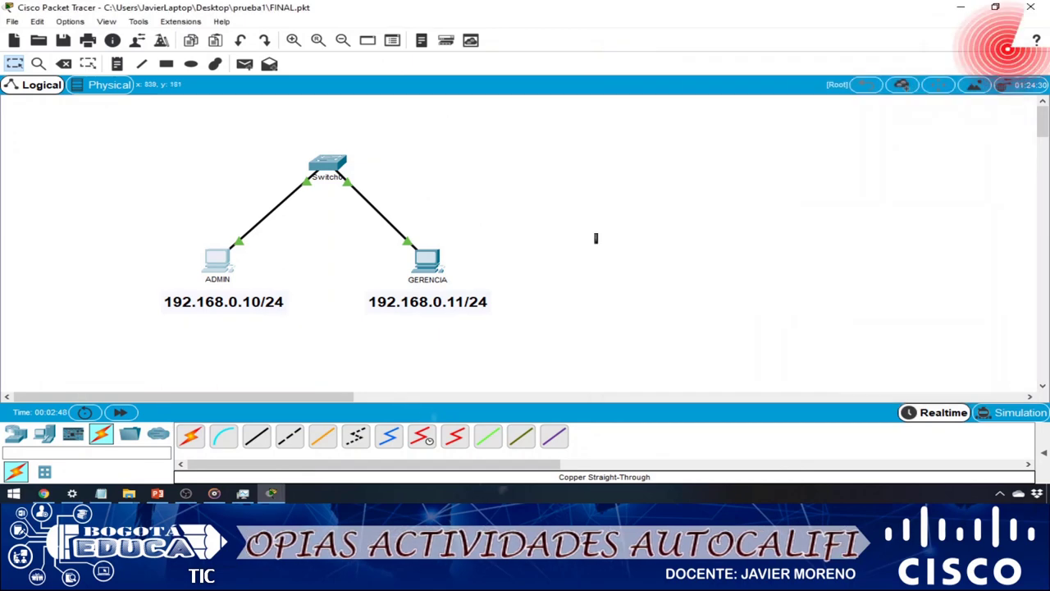
- Set GERENCIA's IP to 192.168.0.11, mask 255.255.255.0, gateway 192.168.0.1
left_click(423, 263)
left_click(394, 90)
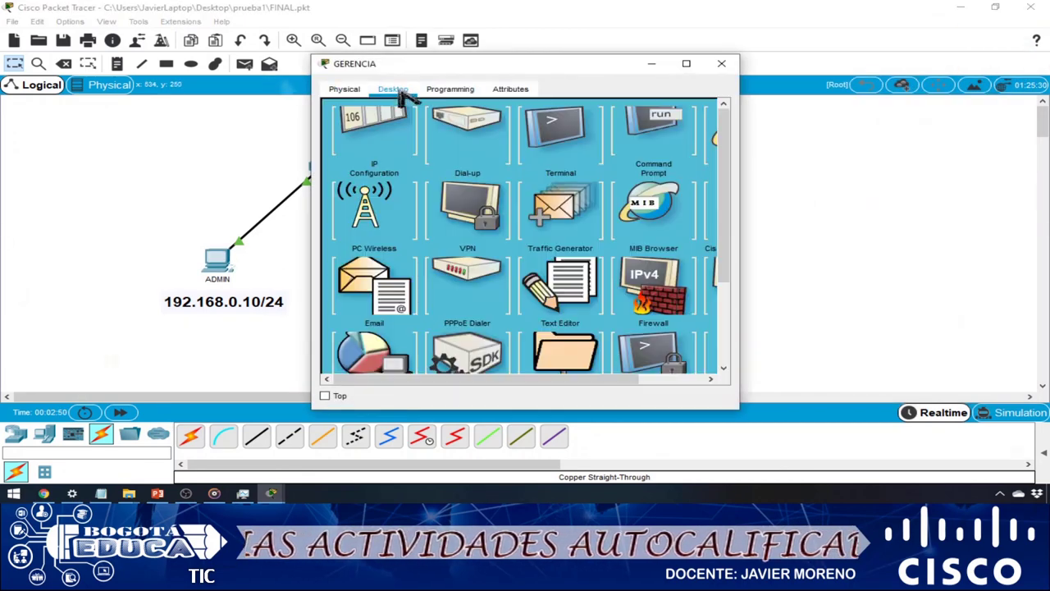
left_click(406, 139)
left_click(549, 181)
type("192.168.0.10")
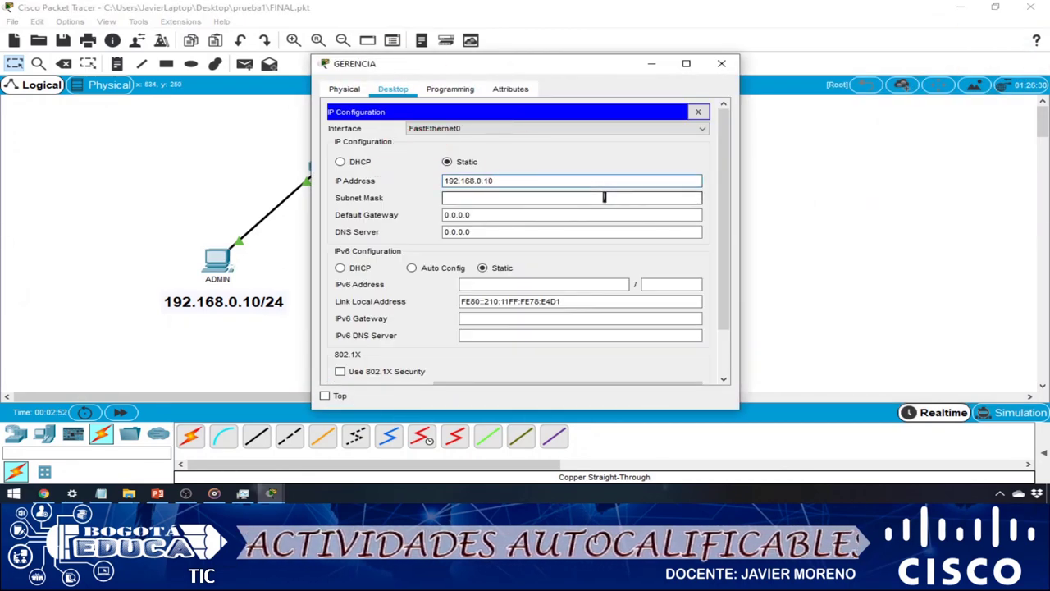
key("Tab")
key("Tab")
key("ctrl+v")
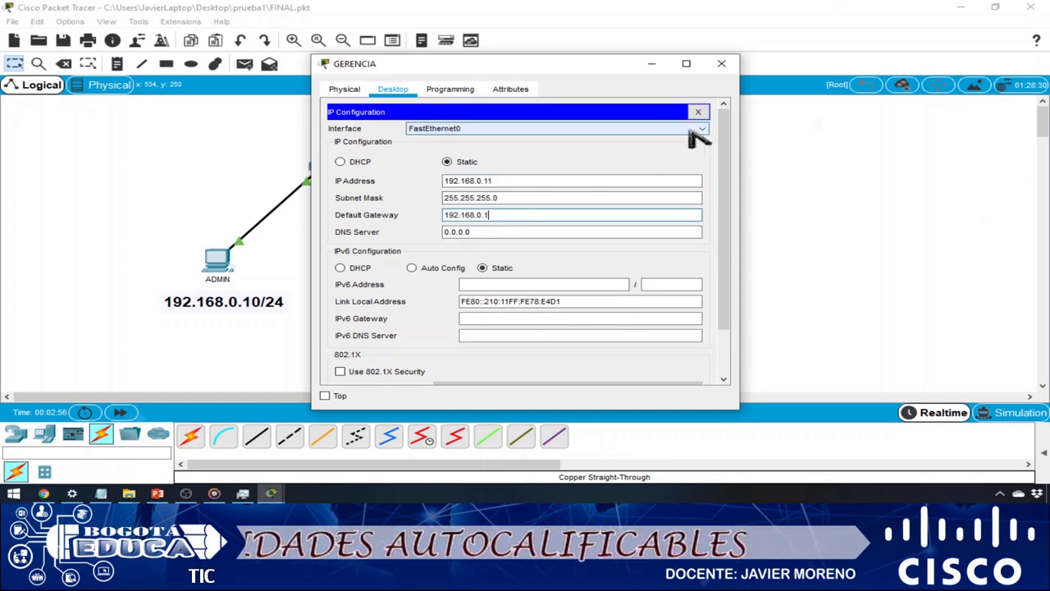
left_click(722, 63)
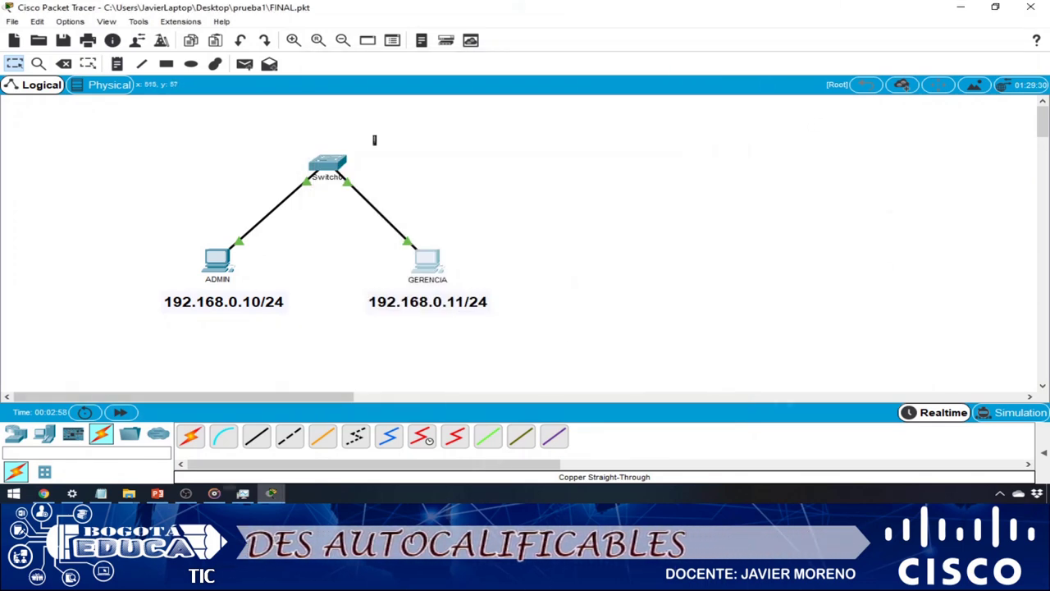
- Save FINAL.pkt and launch the Activity Wizard with it as the answer network
left_click(601, 256)
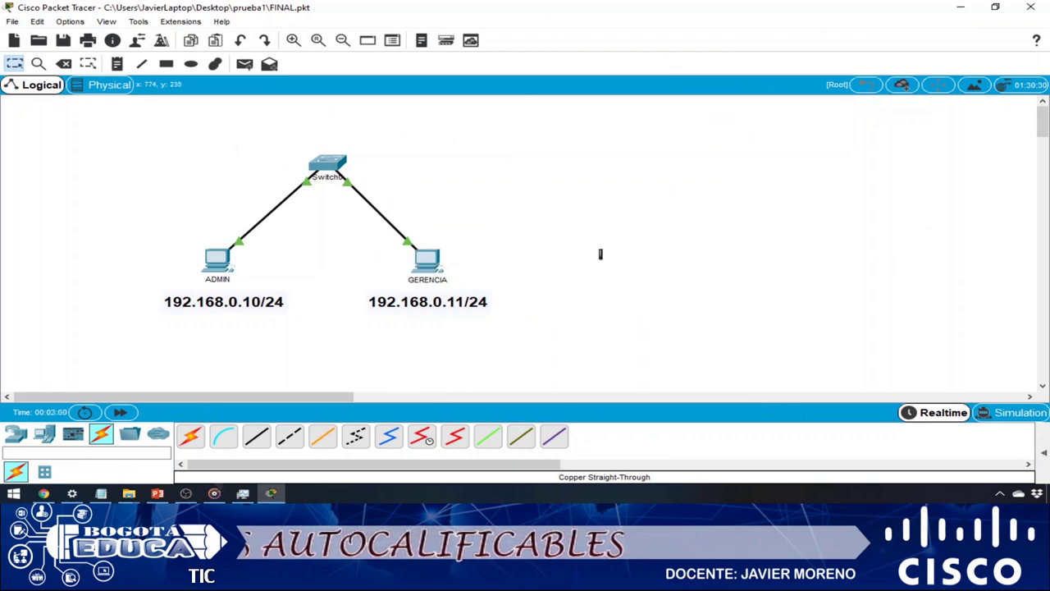
left_click(64, 42)
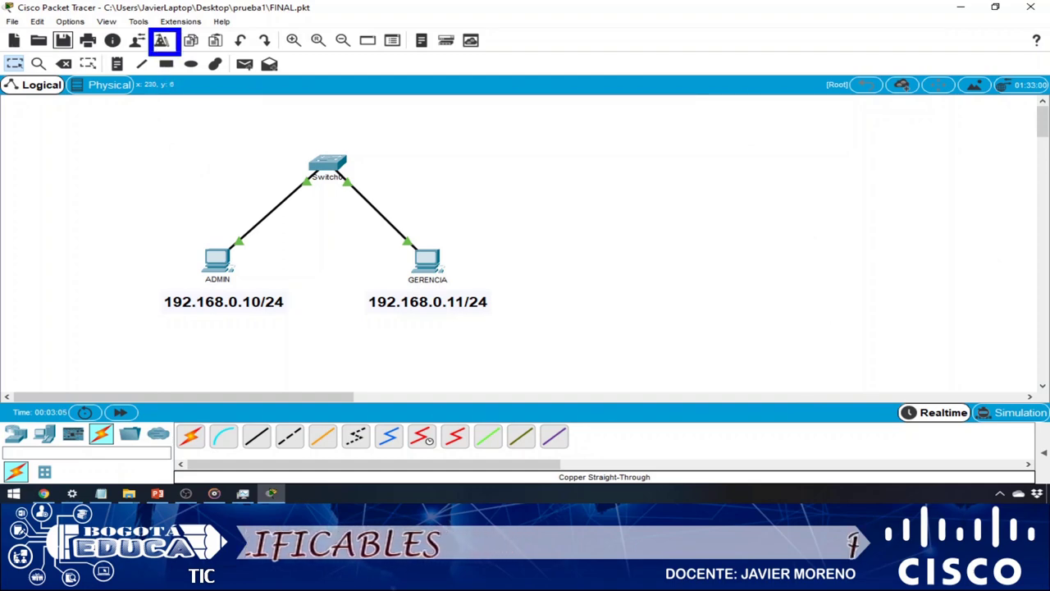
left_click(162, 40)
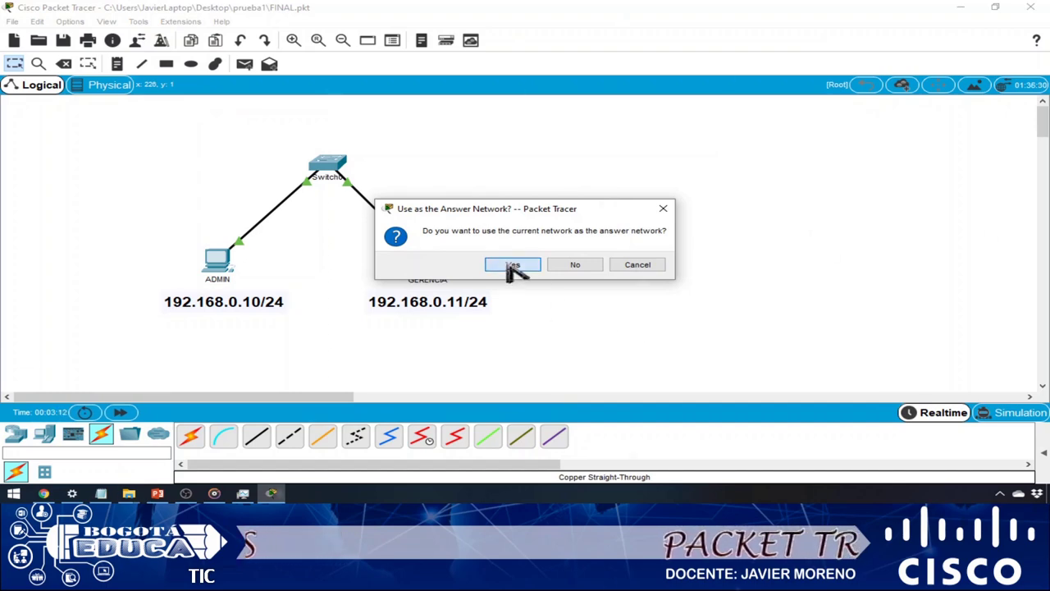
left_click(512, 266)
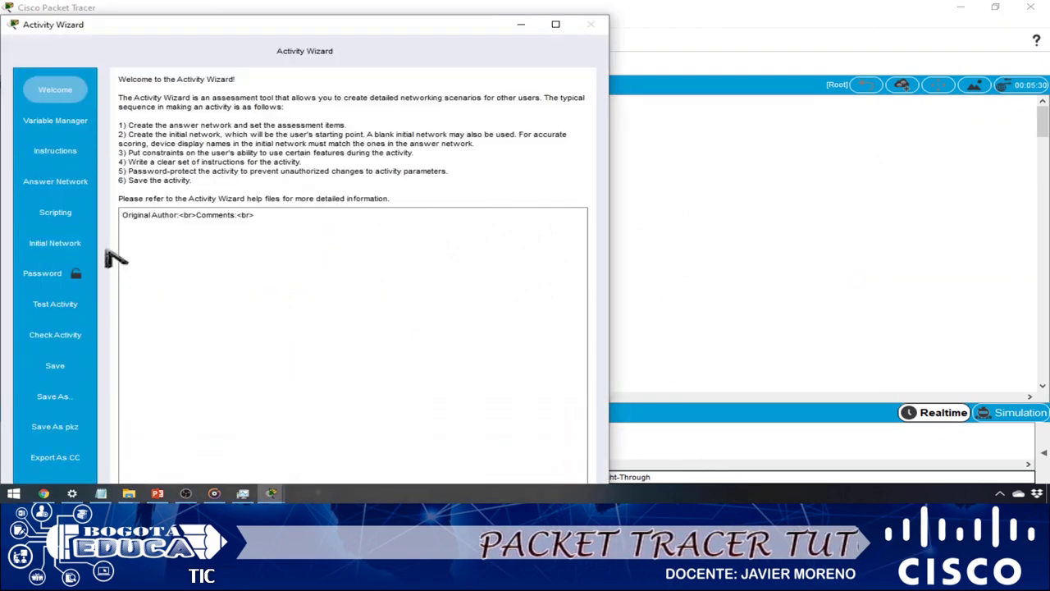
- Set the activity timer to a 10-minute countdown (0h 10m 0s)
left_click(55, 184)
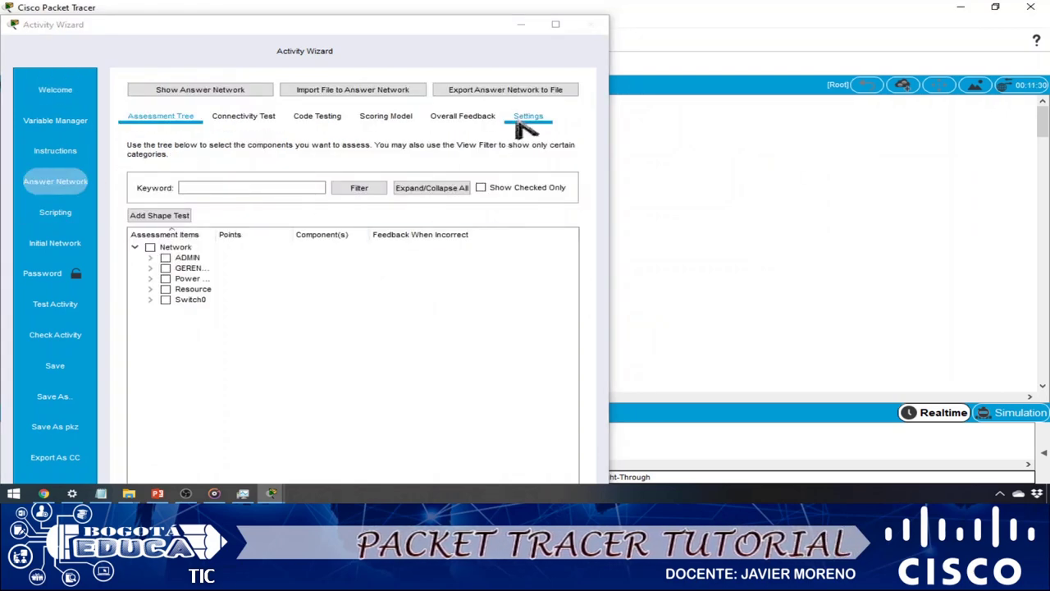
left_click(527, 118)
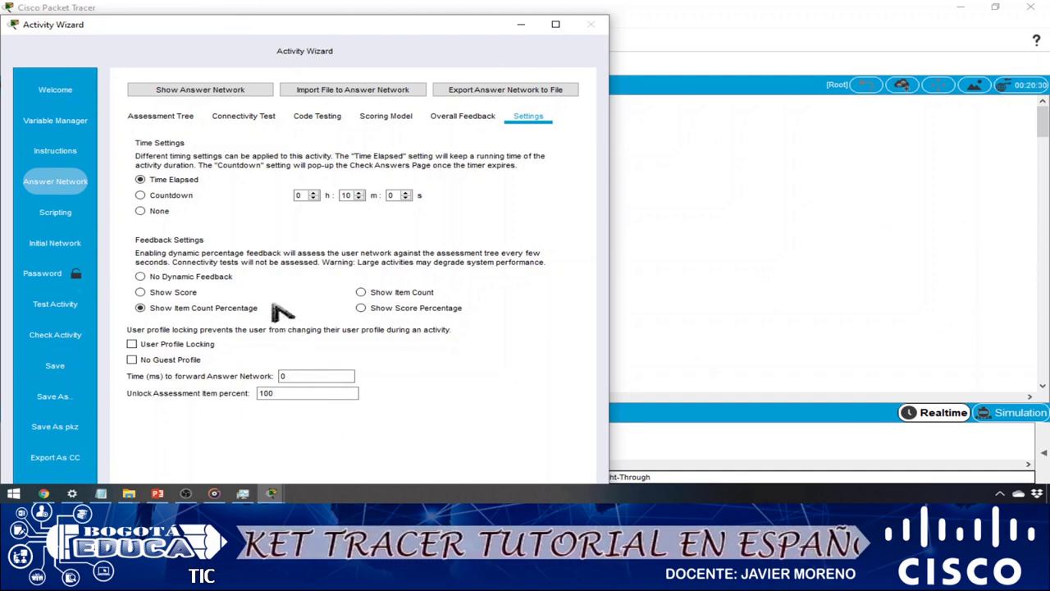
left_click(142, 211)
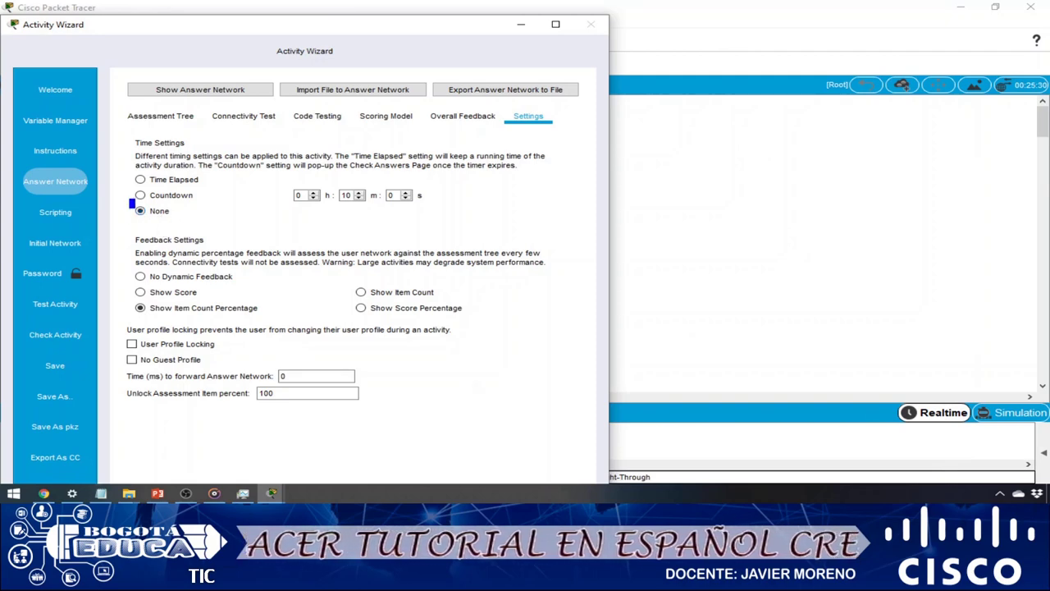
left_click_drag(130, 200, 216, 222)
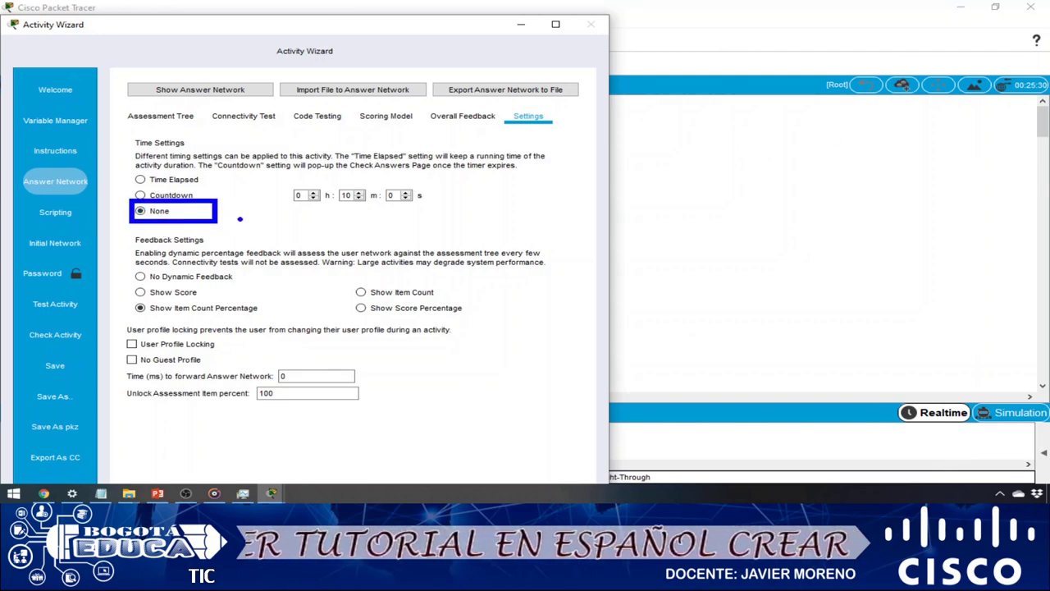
key("Escape")
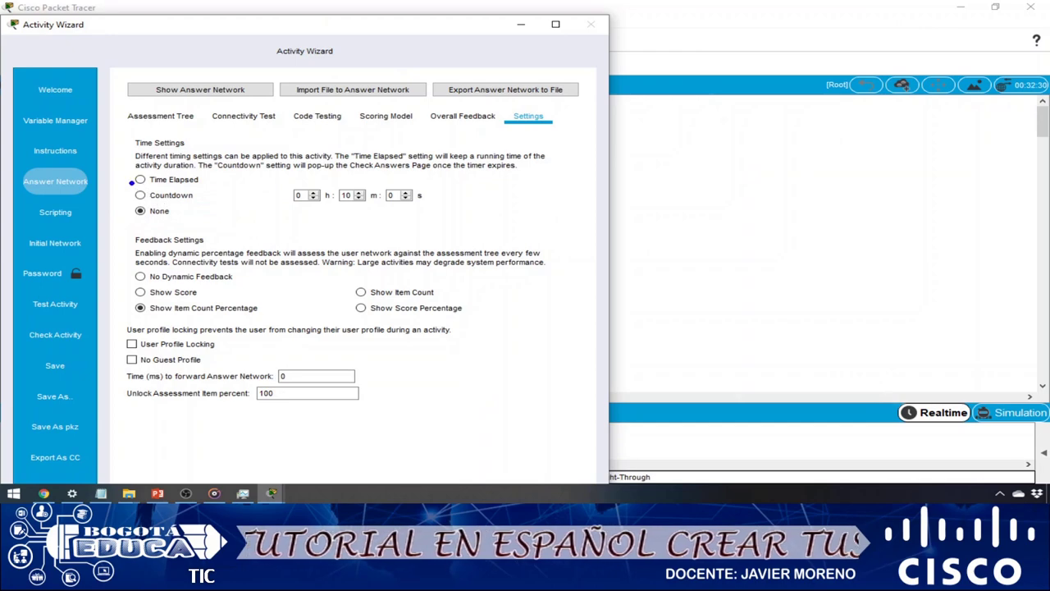
mouse_move(127, 185)
left_mouse_down()
mouse_move(271, 210)
mouse_move(450, 209)
left_mouse_up()
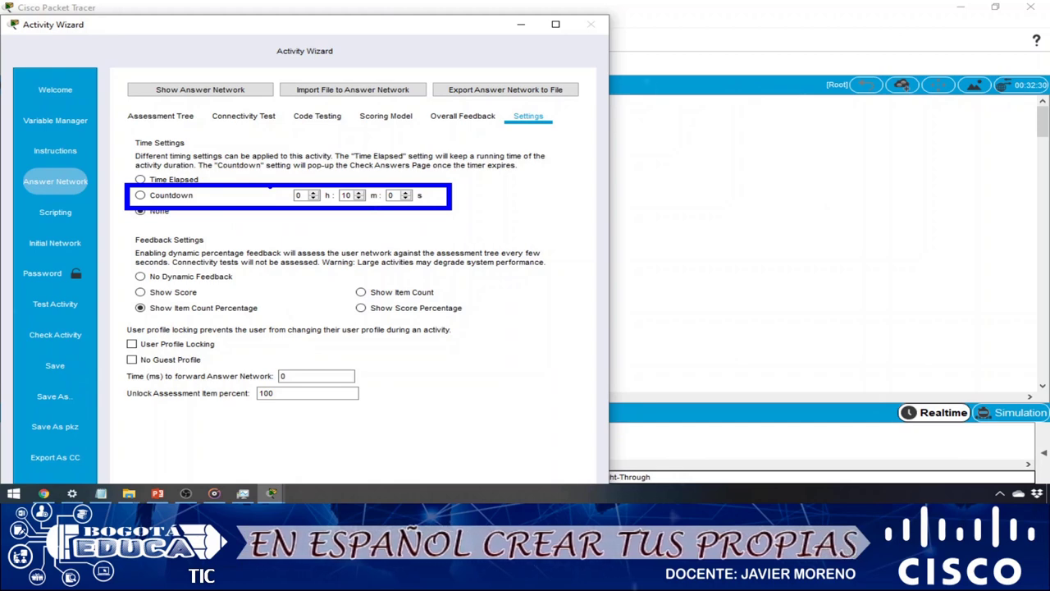
key("Escape")
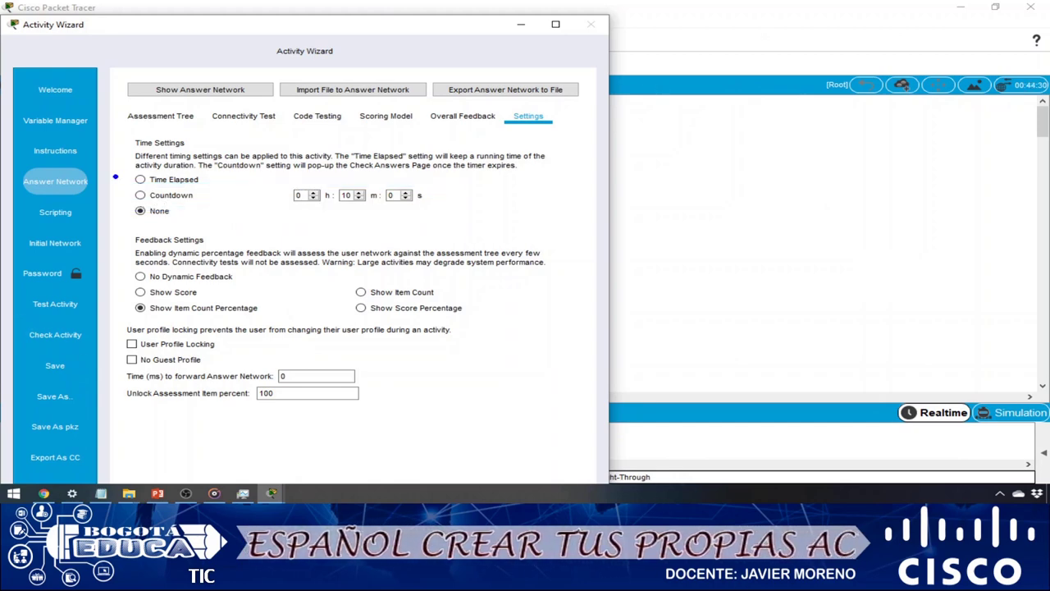
left_click_drag(126, 170, 239, 188)
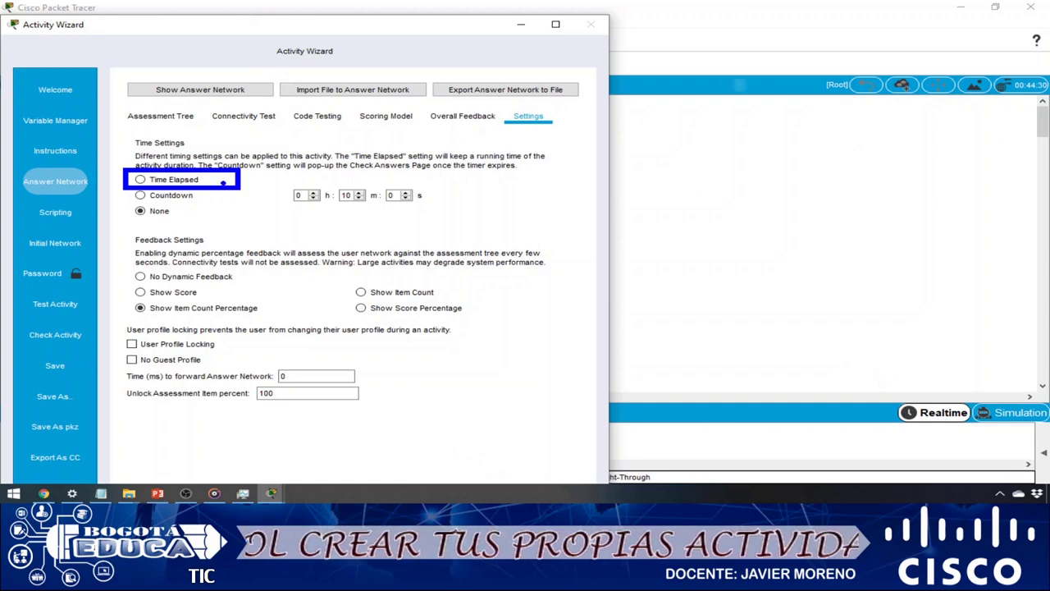
left_click_drag(231, 179, 302, 179)
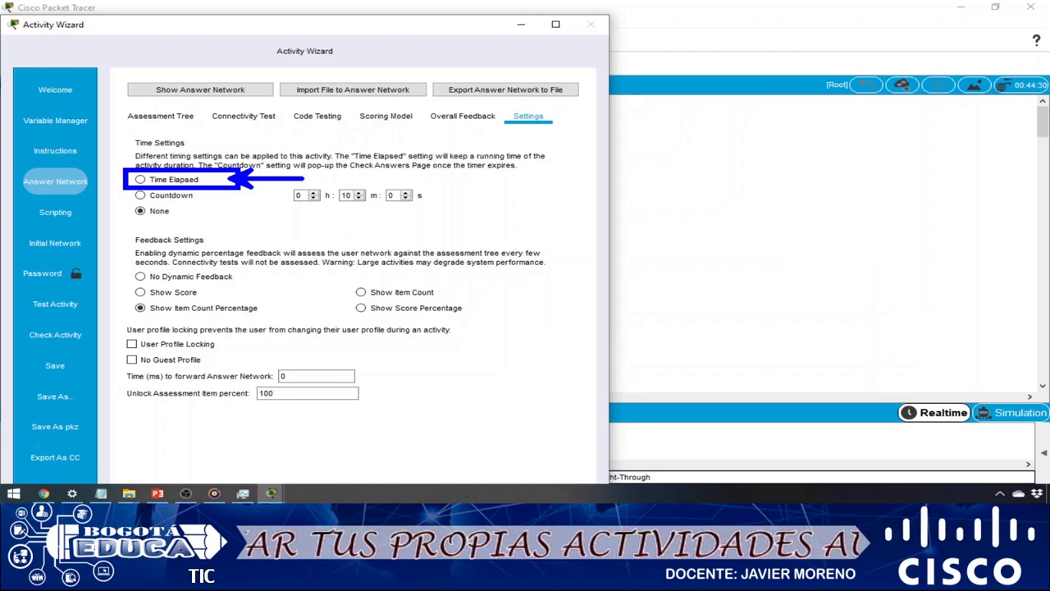
key("Escape")
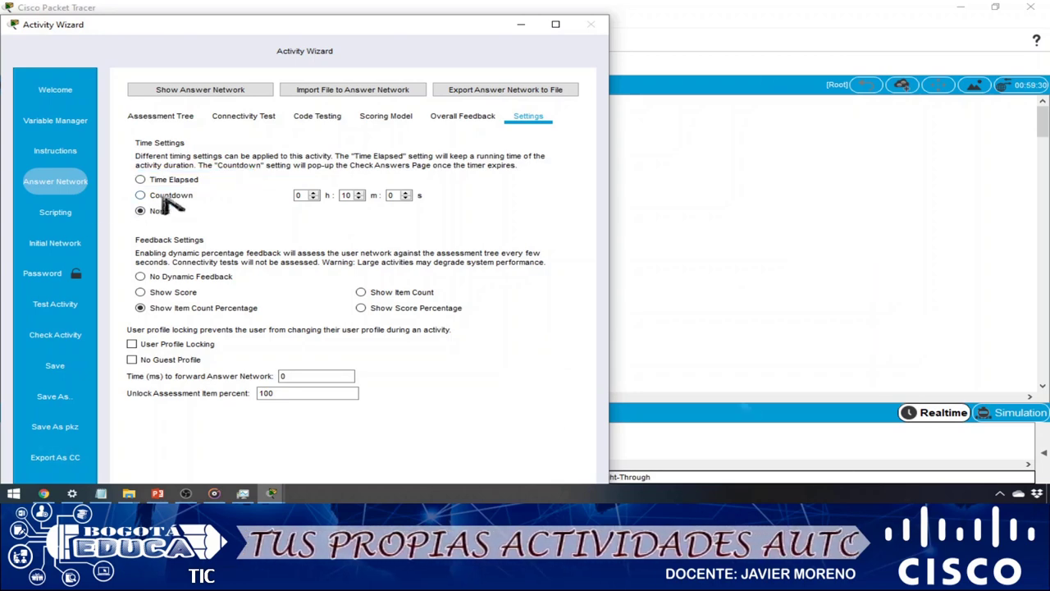
left_click(168, 197)
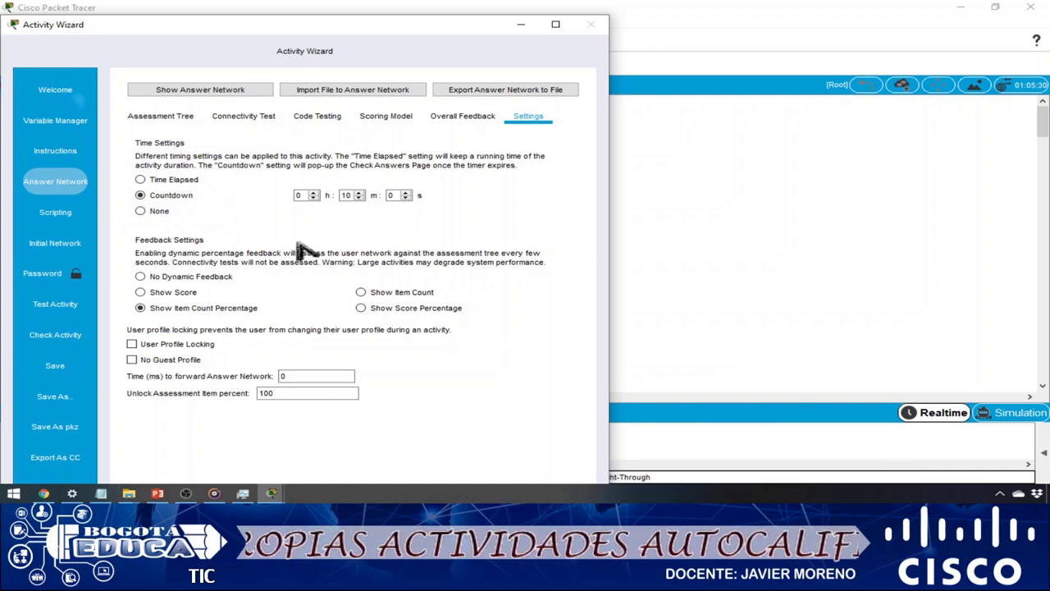
- Enable User Profile Locking for the activity
mouse_move(112, 250)
left_mouse_down()
mouse_move(510, 319)
mouse_move(559, 350)
left_mouse_up()
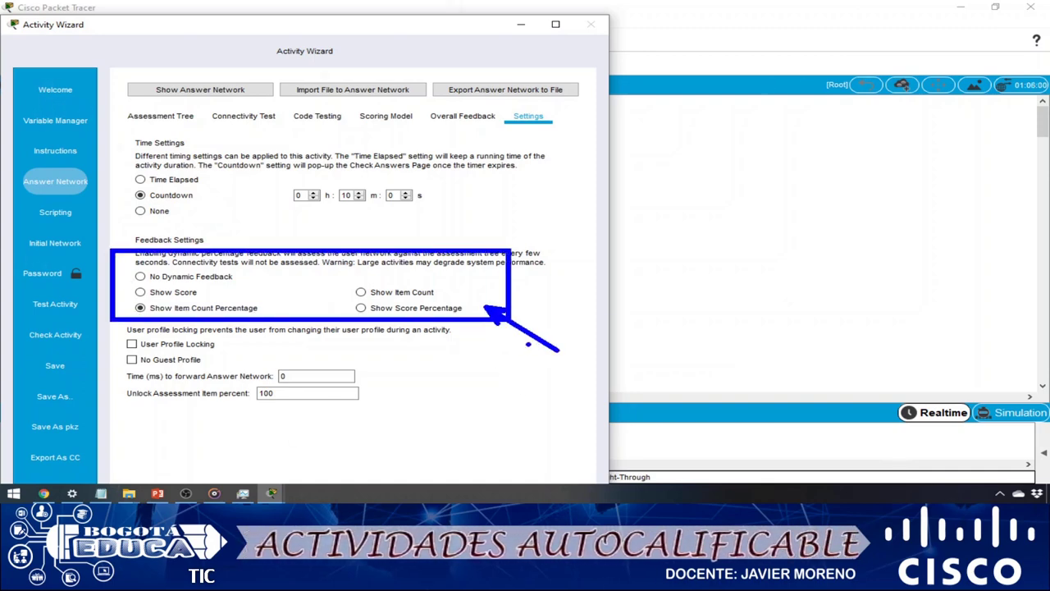
key("Escape")
key("ctrl+2")
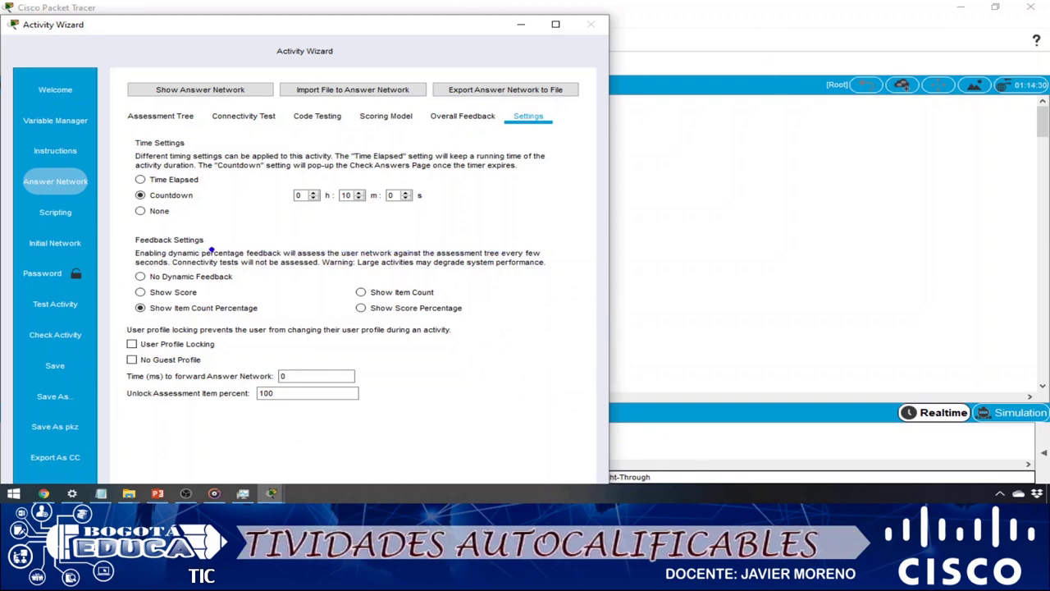
mouse_move(119, 332)
left_mouse_down()
mouse_move(155, 370)
mouse_move(484, 369)
left_mouse_up()
left_click_drag(224, 344, 392, 345)
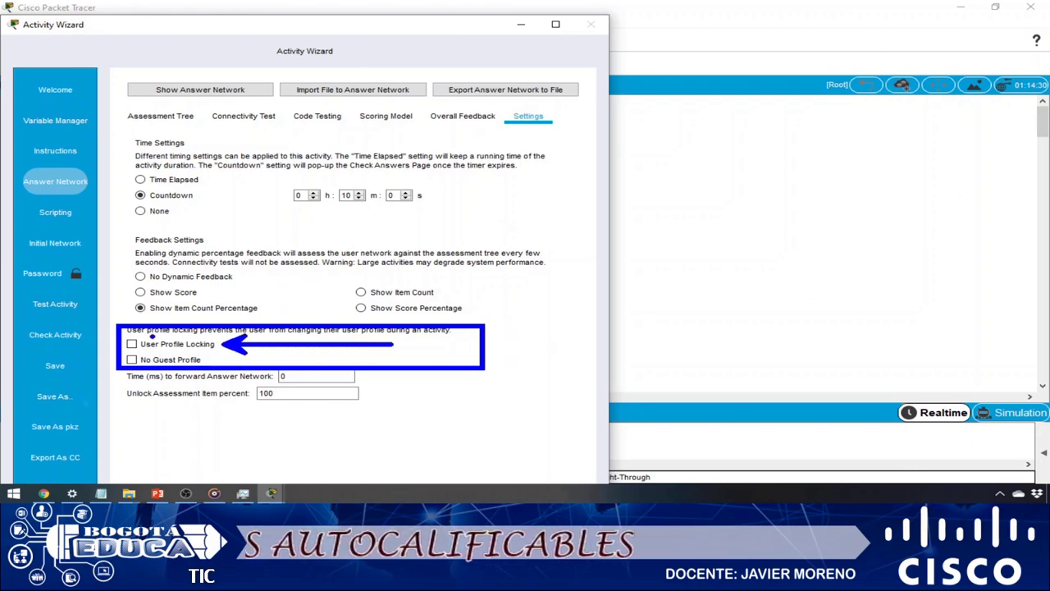
key("Escape")
left_click(132, 343)
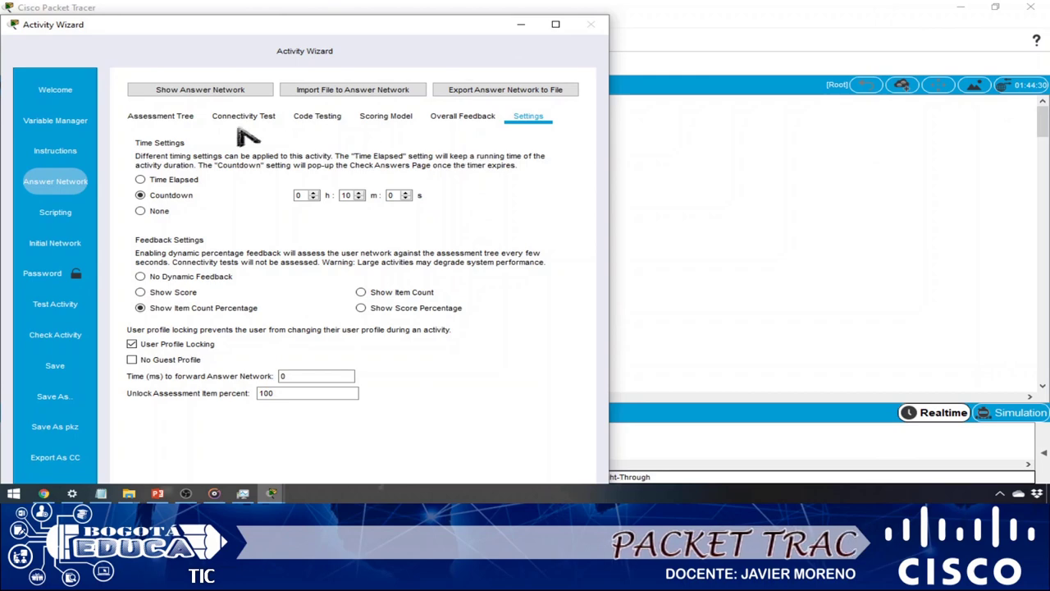
- Filter the assessment tree by IP and check ADMIN's Default Gateway and FastEthernet0 IP Address
left_click(153, 120)
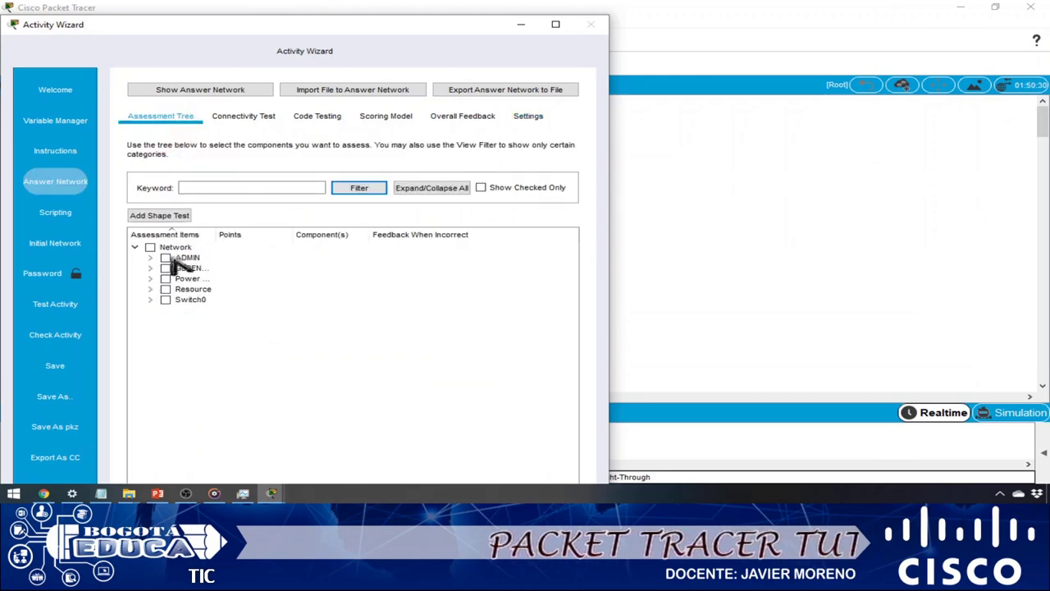
left_click(214, 188)
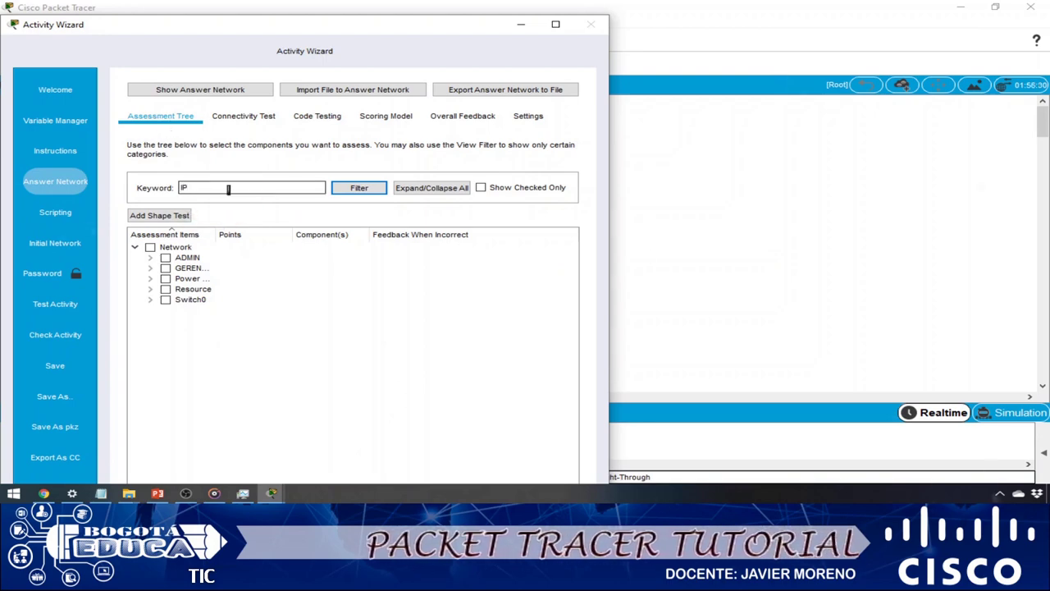
key("Return")
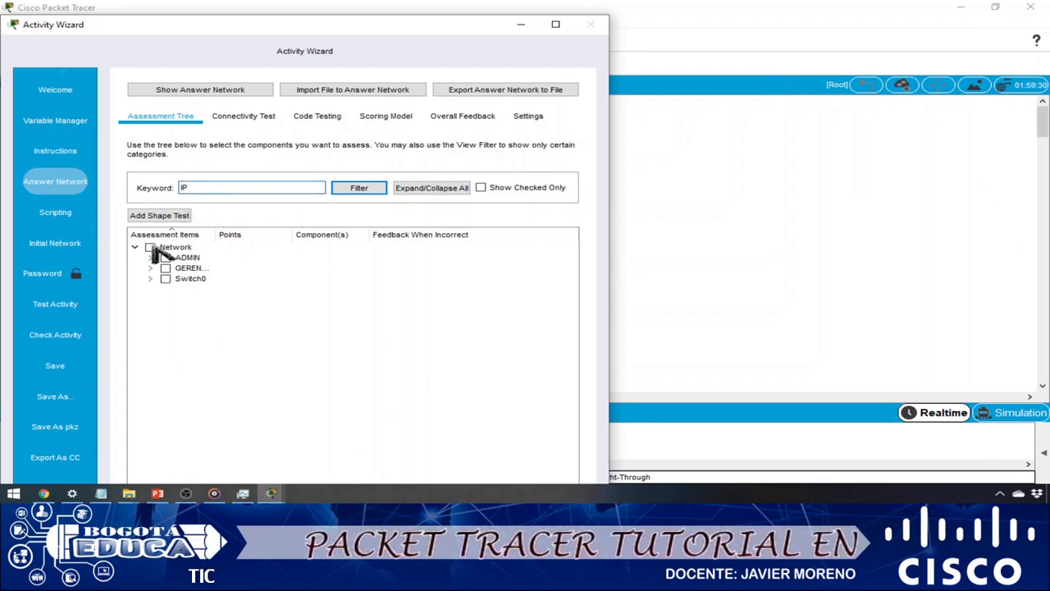
left_click_drag(215, 235, 331, 234)
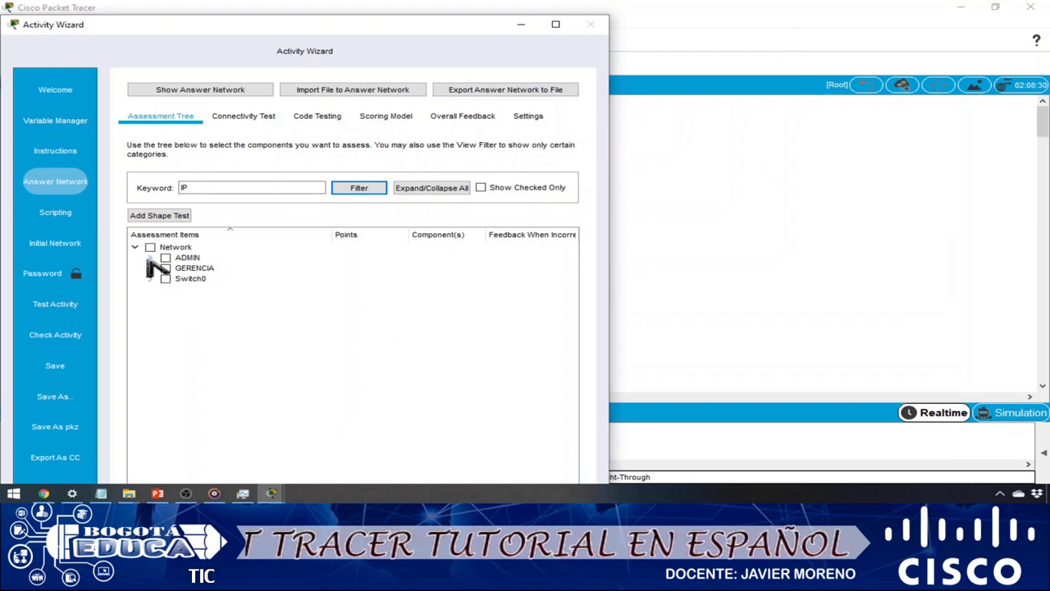
left_click(150, 258)
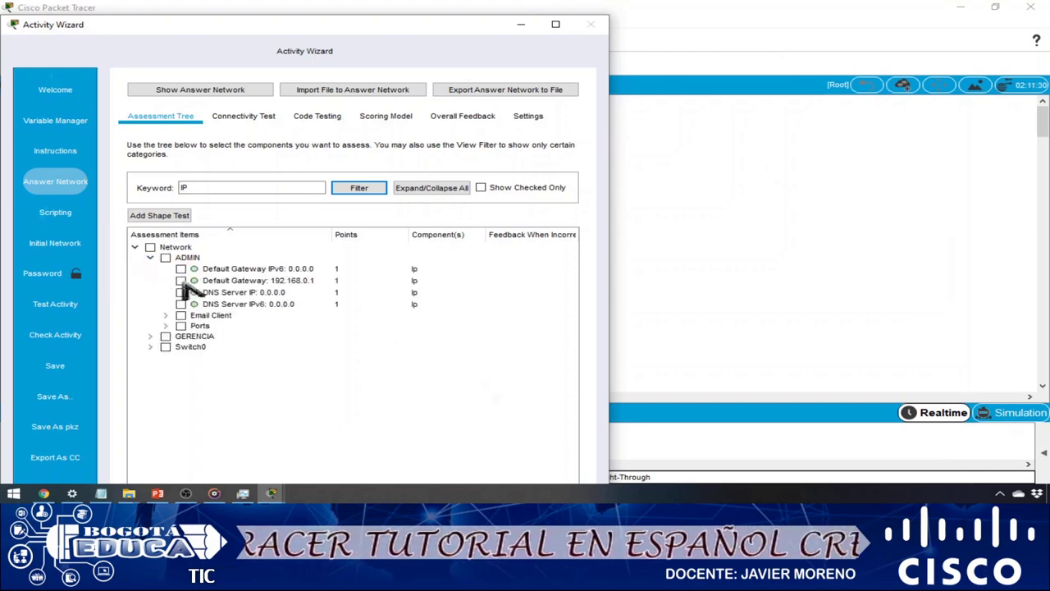
left_click(181, 282)
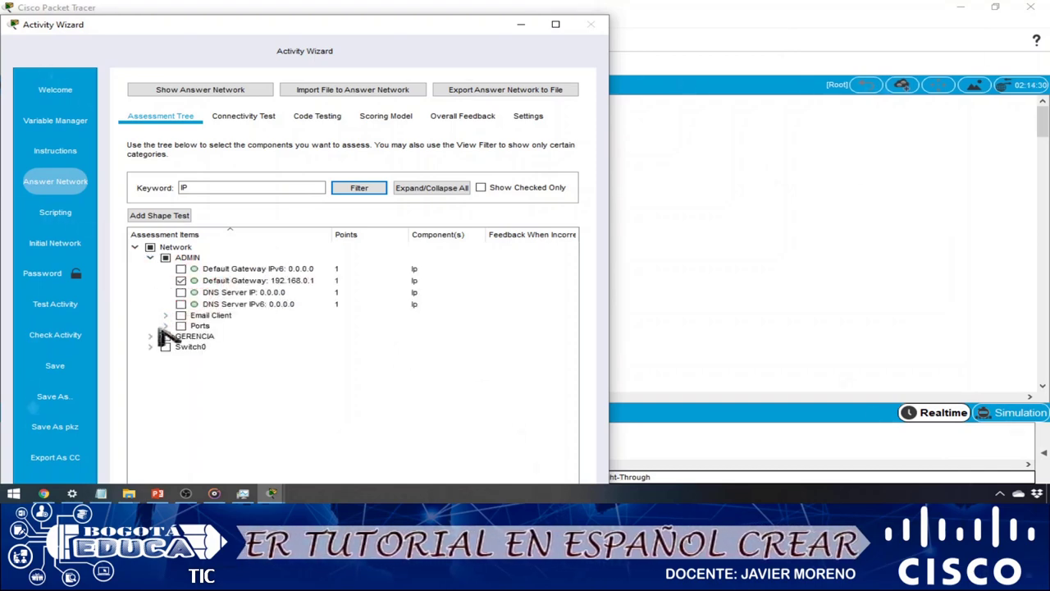
left_click(165, 326)
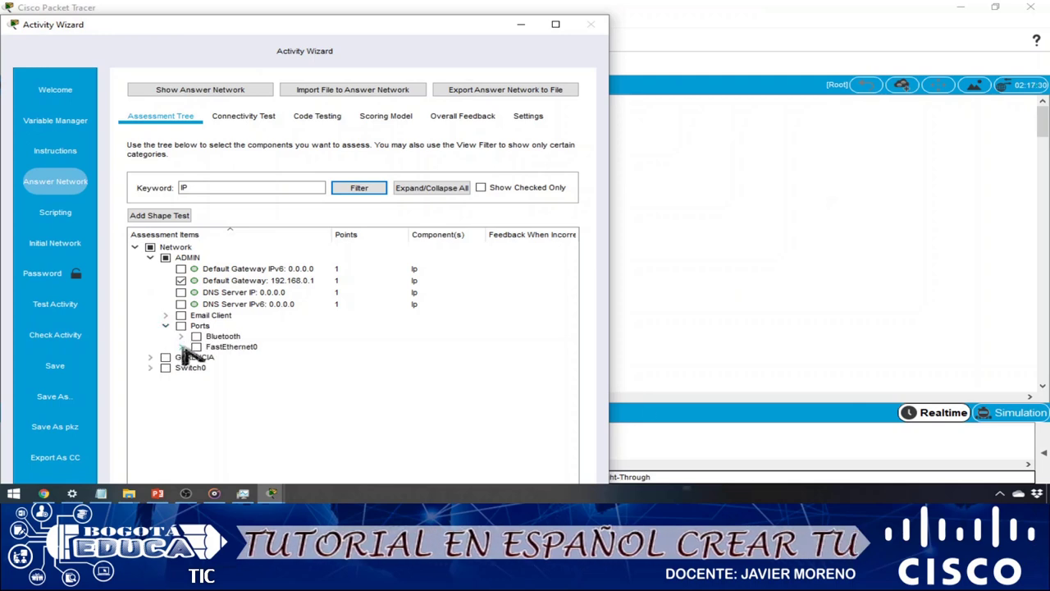
left_click(181, 347)
left_click(575, 380)
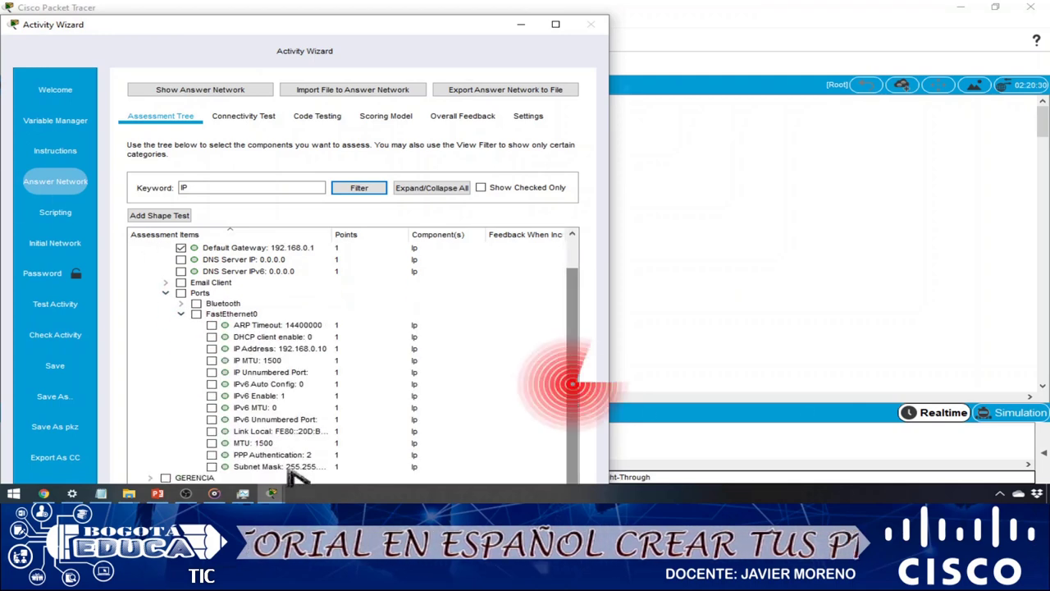
left_click(211, 348)
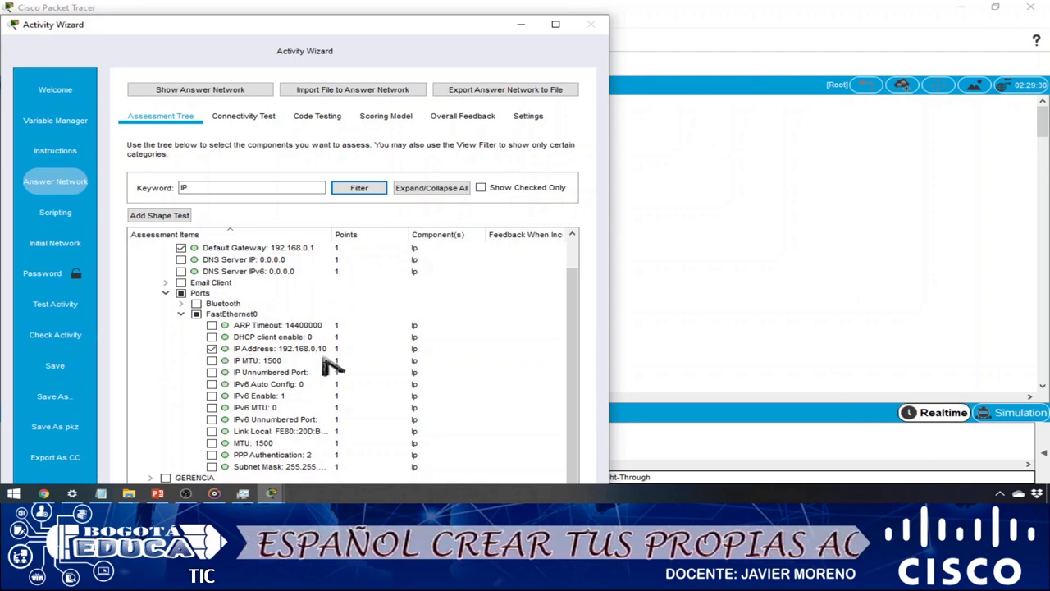
- Give ADMIN's Default Gateway 5 points and IP Address 10 points, then collapse ADMIN
double_click(353, 250)
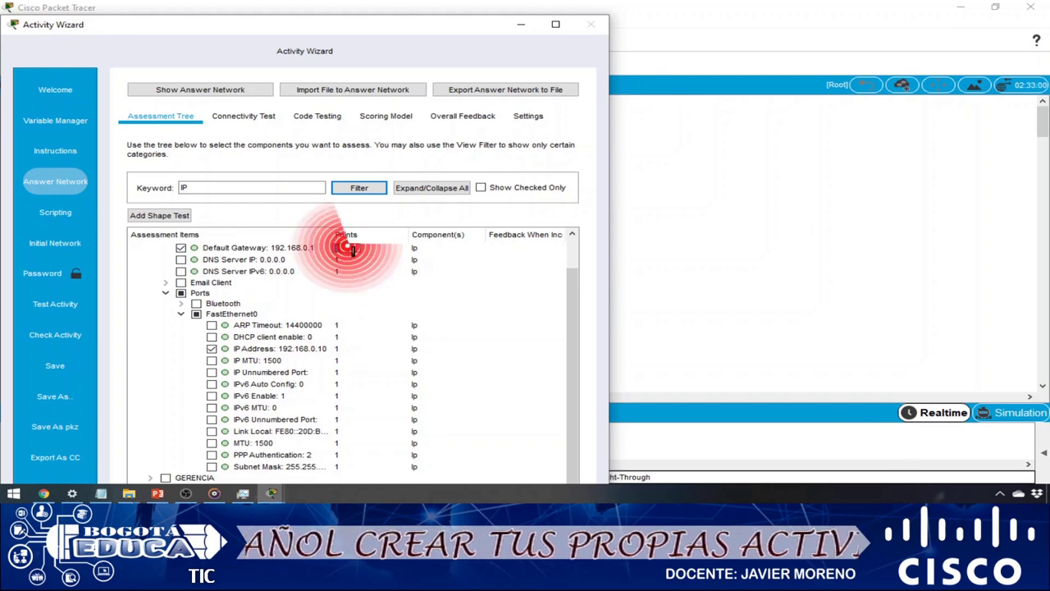
double_click(349, 349)
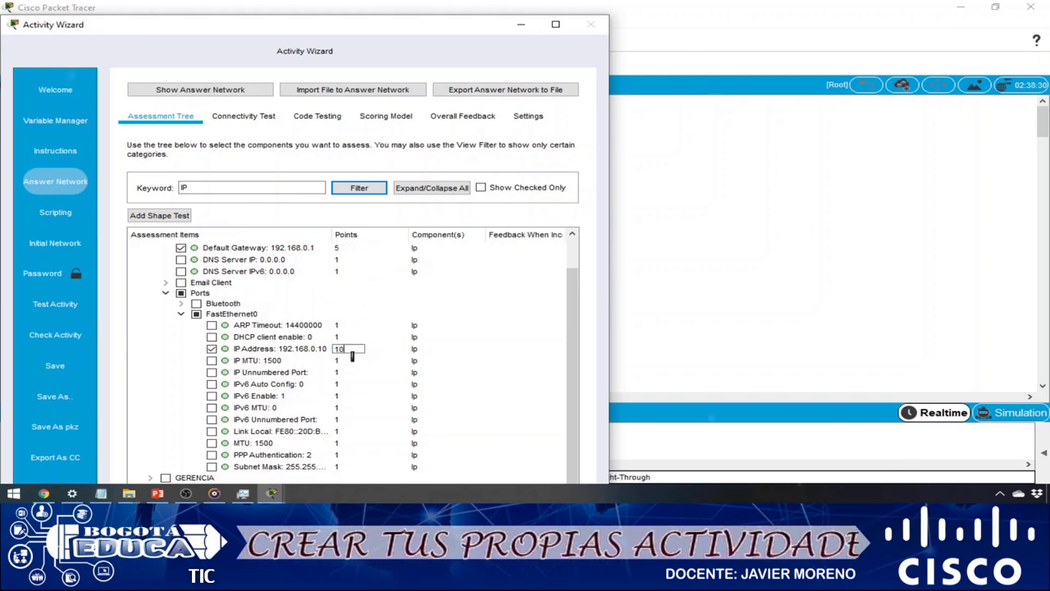
left_click(493, 317)
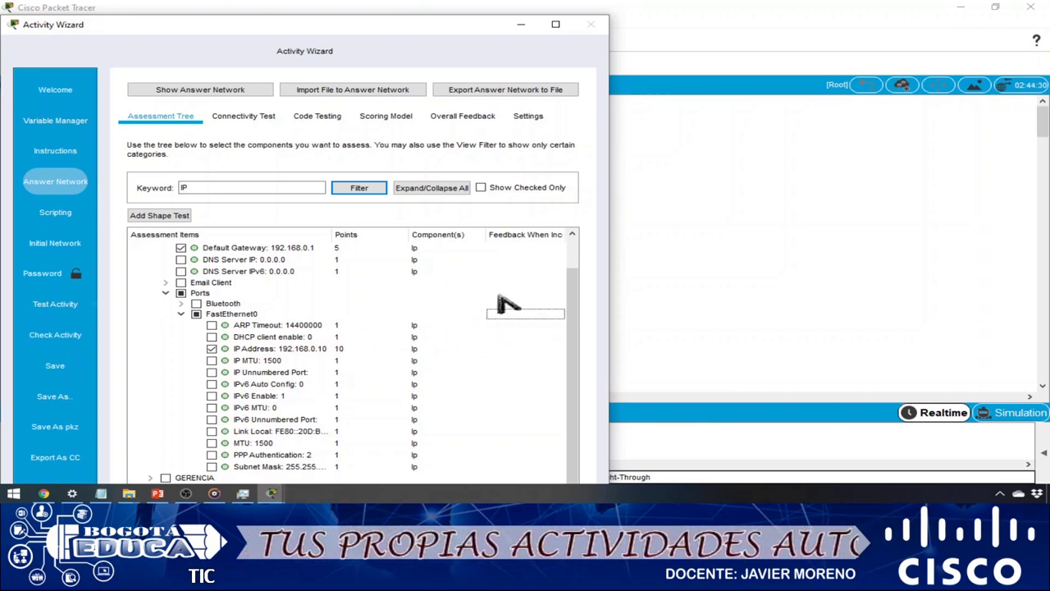
left_click_drag(577, 299, 572, 241)
left_click(150, 258)
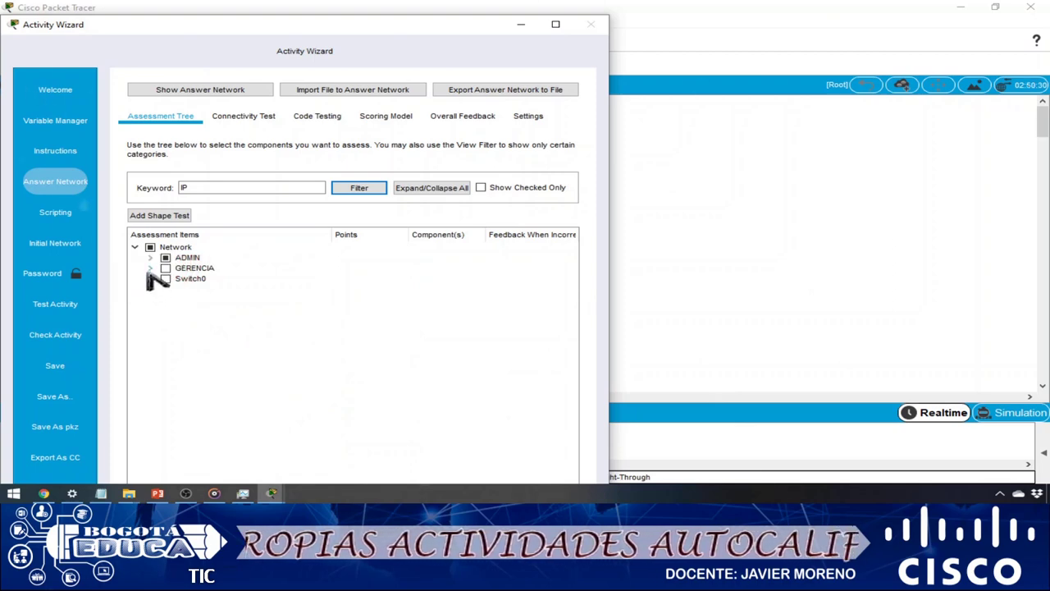
- Grade GERENCIA's Default Gateway at 10 points and FastEthernet0 IP Address 192.168.0.11 at 20 points
left_click(150, 269)
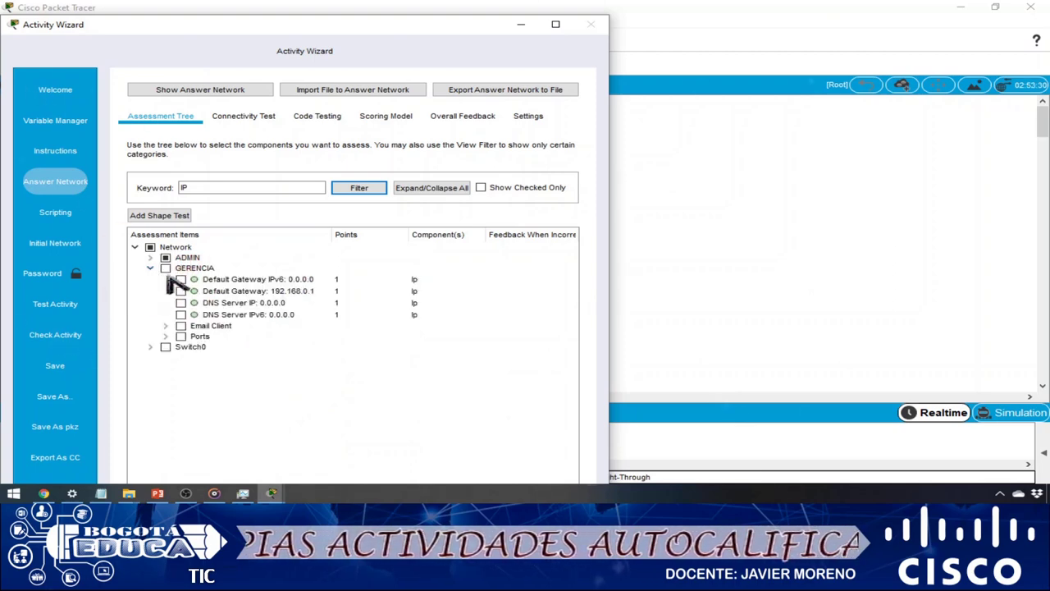
left_click(181, 292)
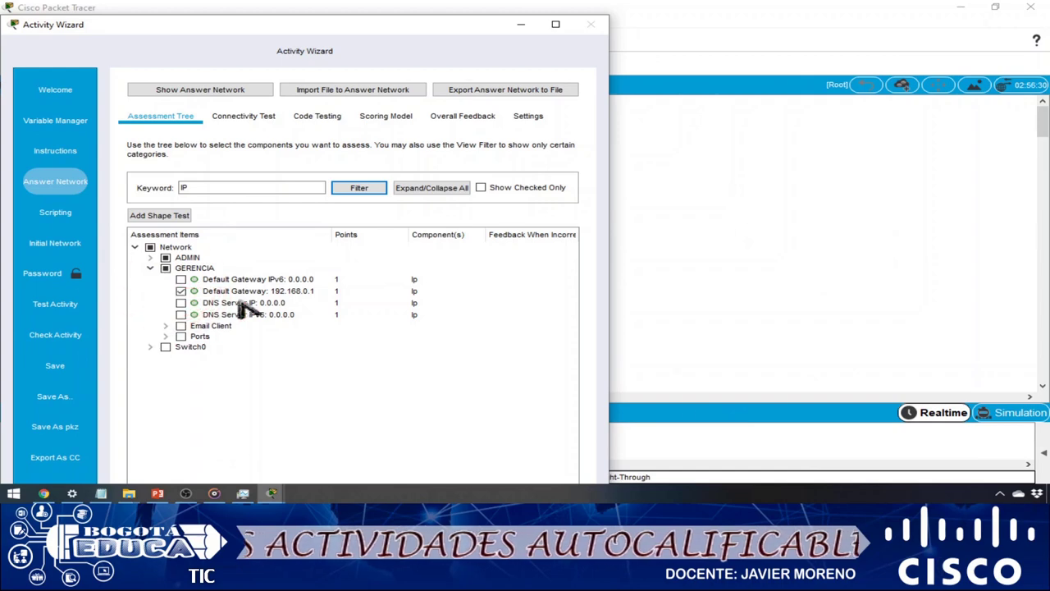
double_click(348, 291)
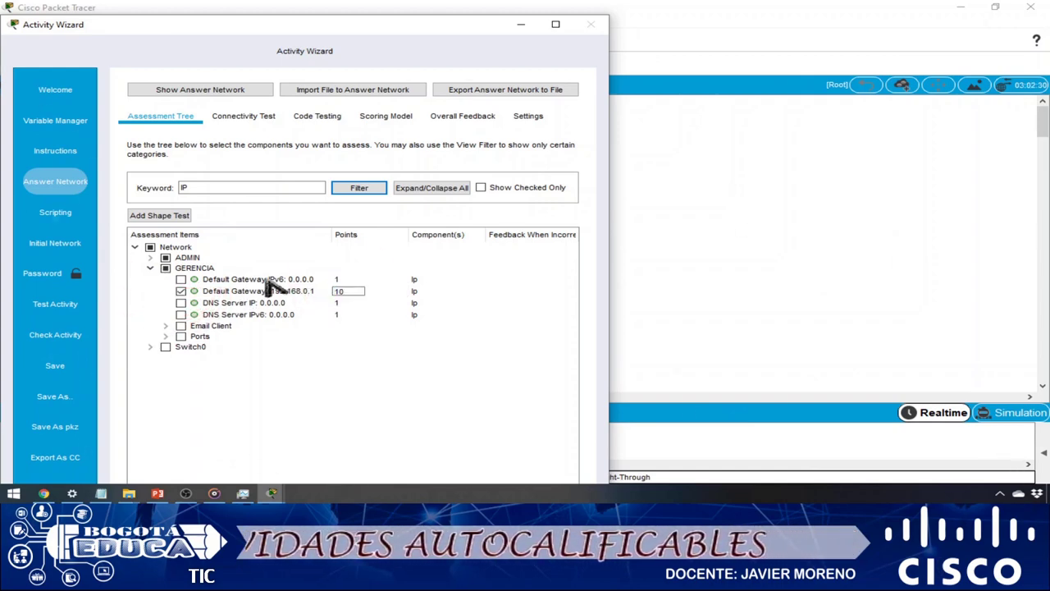
left_click(165, 336)
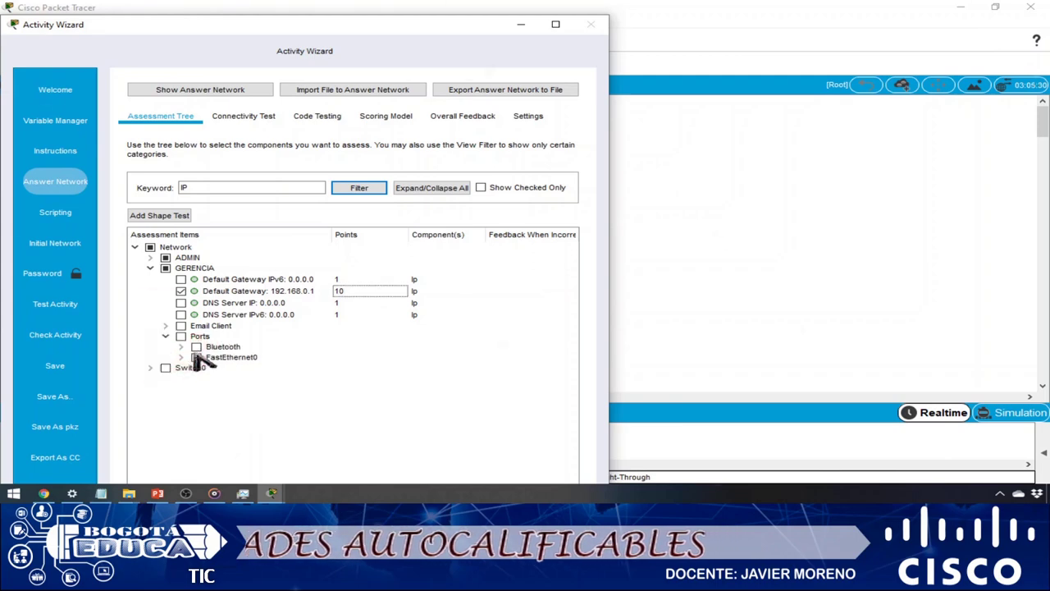
left_click(181, 357)
scroll(572, 305, "down", 2)
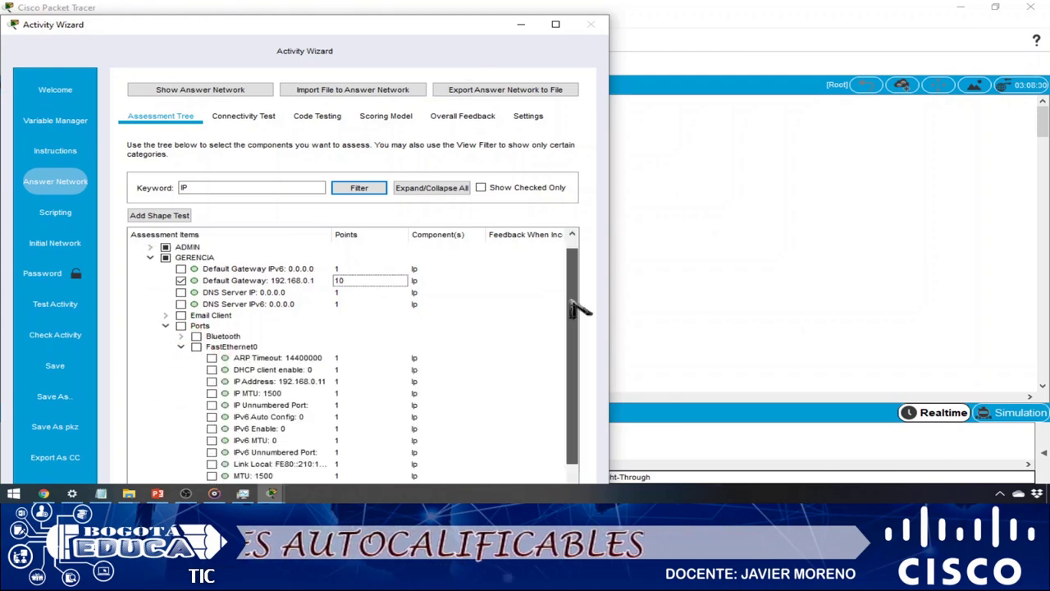
left_click(212, 360)
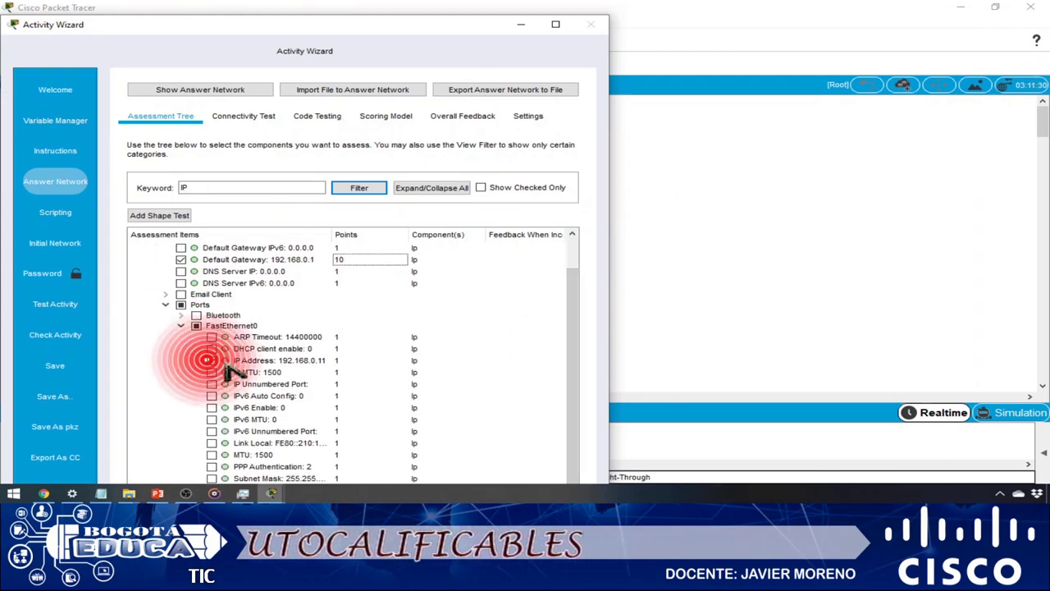
double_click(349, 361)
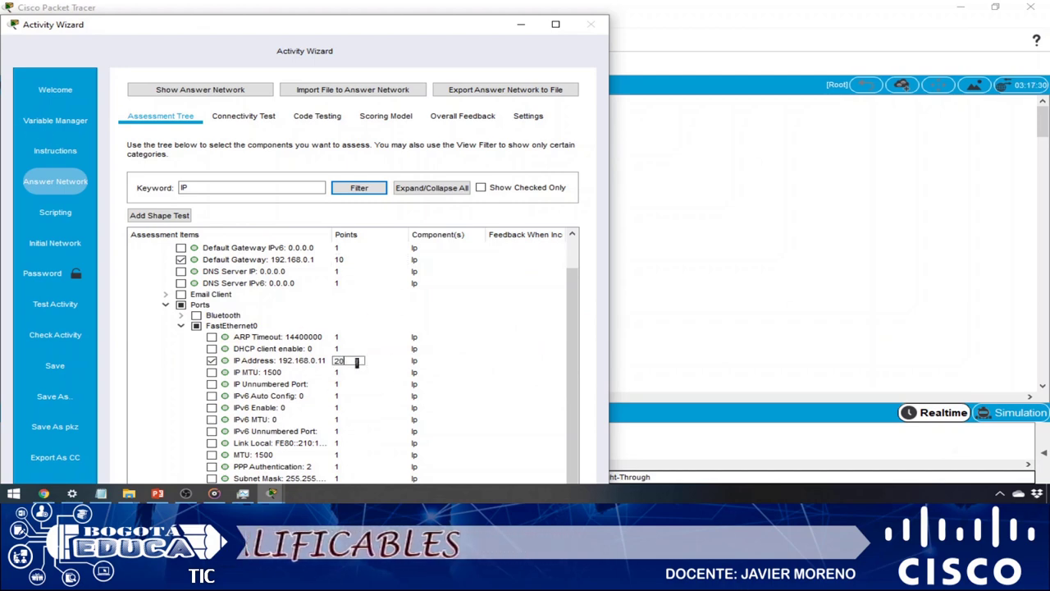
left_click(373, 385)
left_click_drag(566, 311, 572, 270)
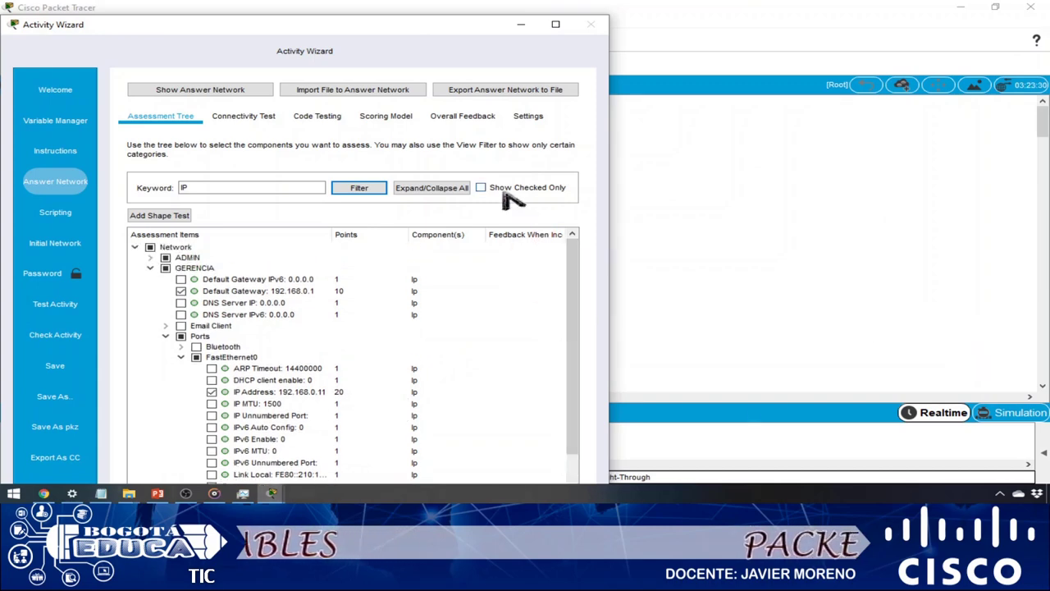
- Turn on Show Checked Only and widen the Assessment Items column
left_click(484, 188)
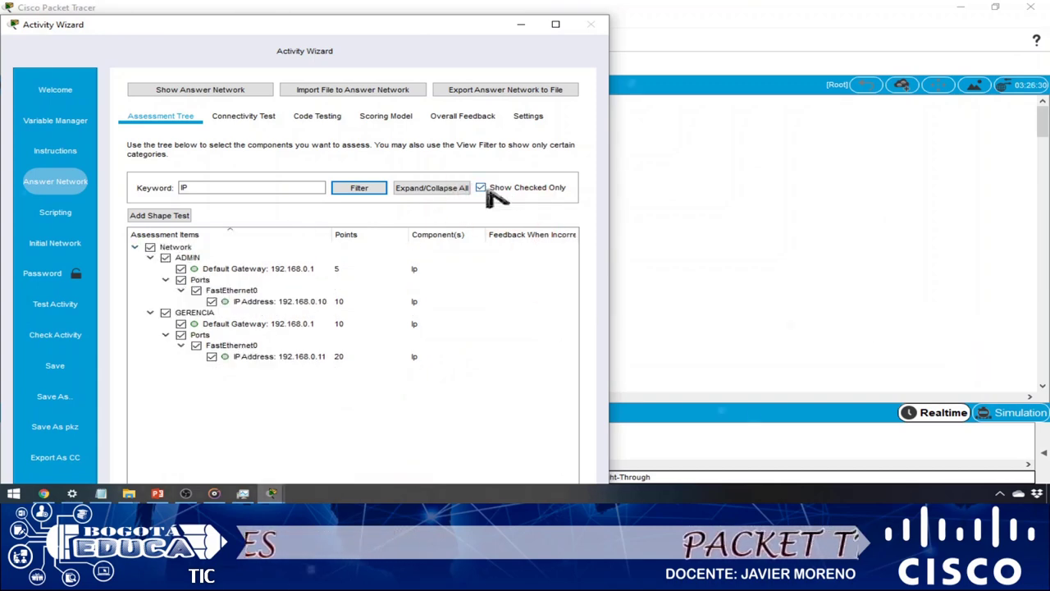
mouse_move(481, 169)
left_mouse_down()
mouse_move(545, 209)
mouse_move(592, 202)
mouse_move(576, 235)
left_mouse_up()
key("Escape")
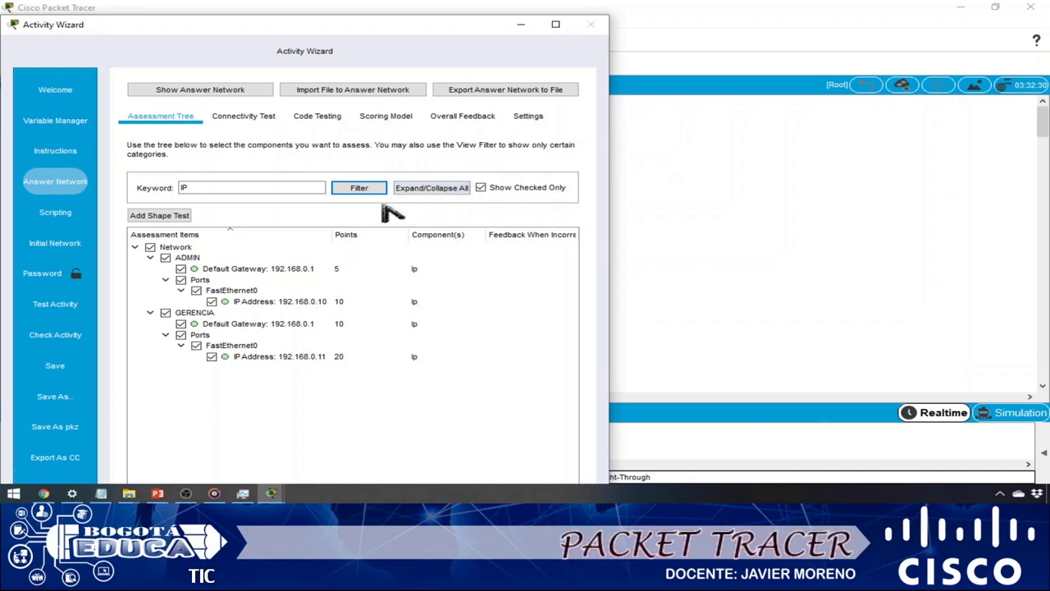
left_click_drag(332, 234, 383, 236)
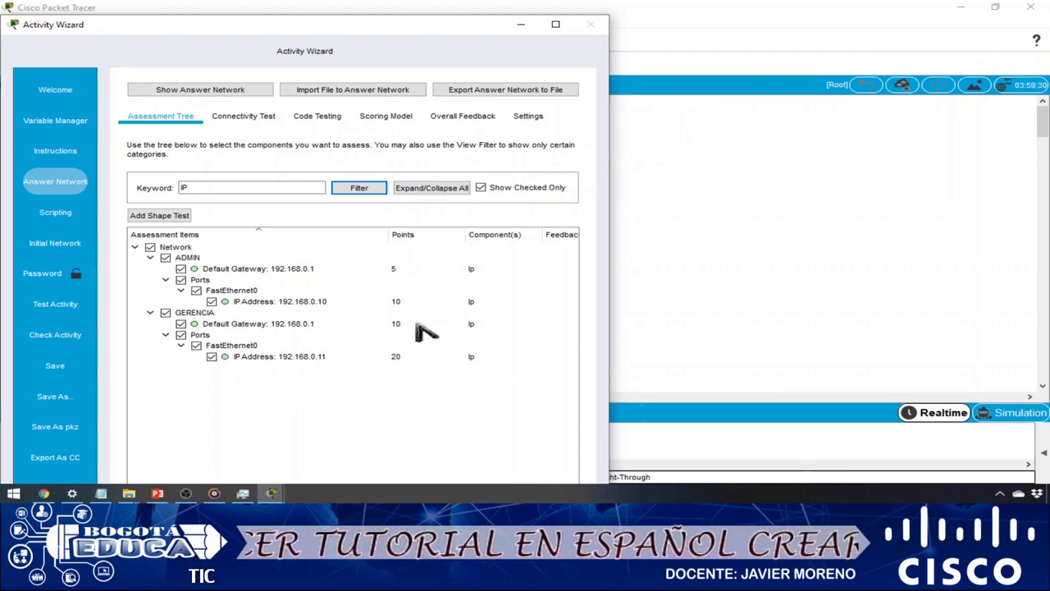
left_click(385, 391)
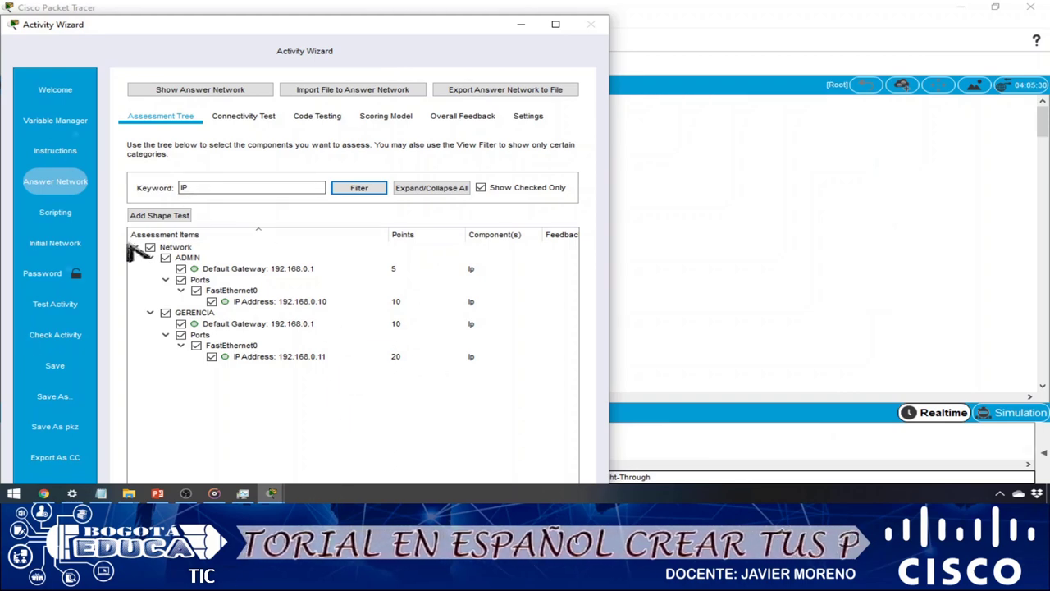
- Switch the Activity Wizard to the Initial Network page
left_click(72, 246)
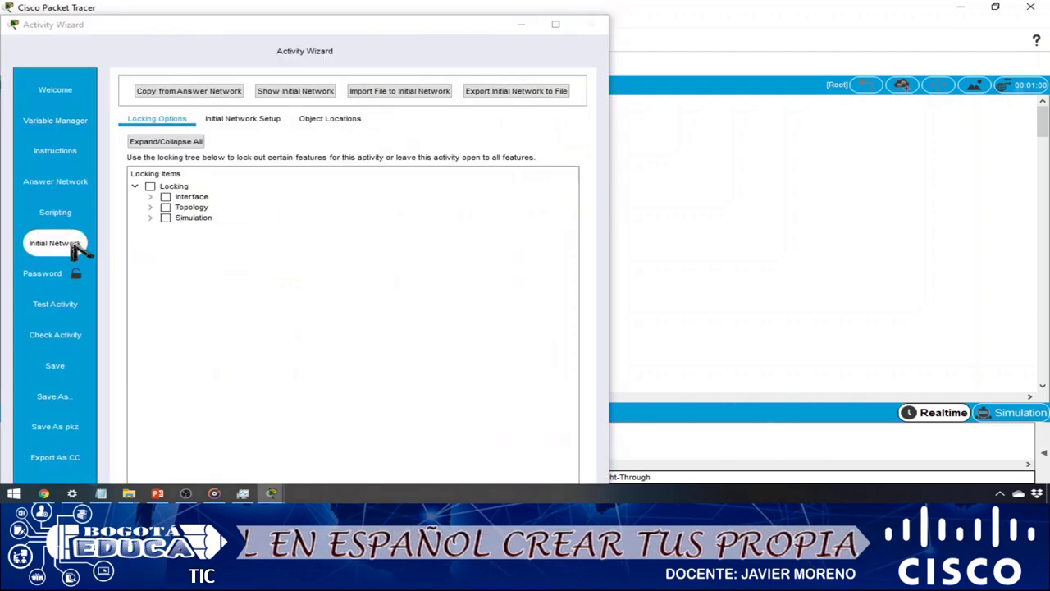
left_click(234, 123)
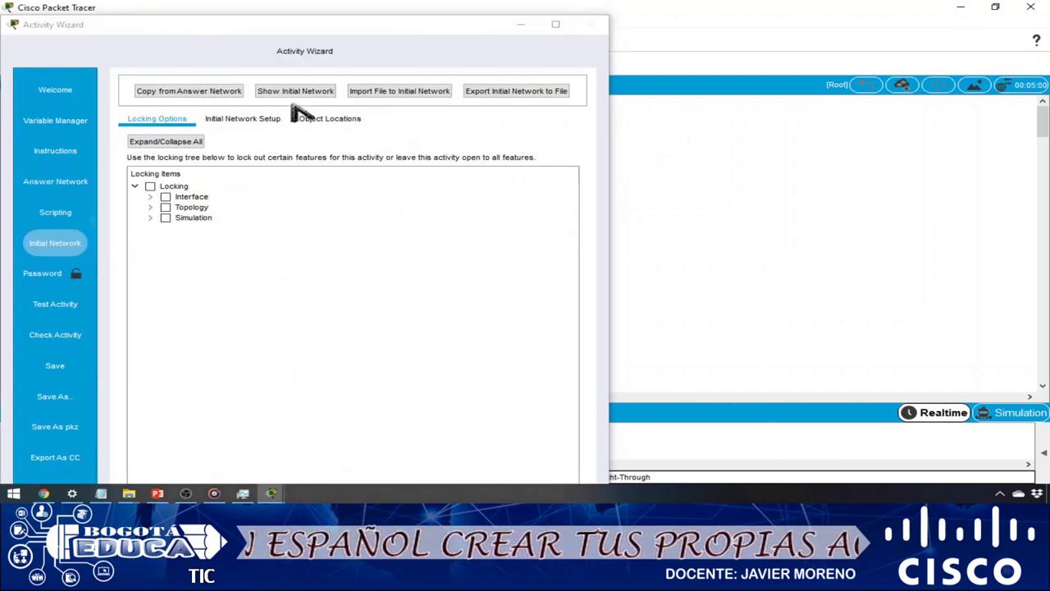
- Import INICIAL.pkt from Escritorio > prueba1 as the activity's initial network
left_click(414, 100)
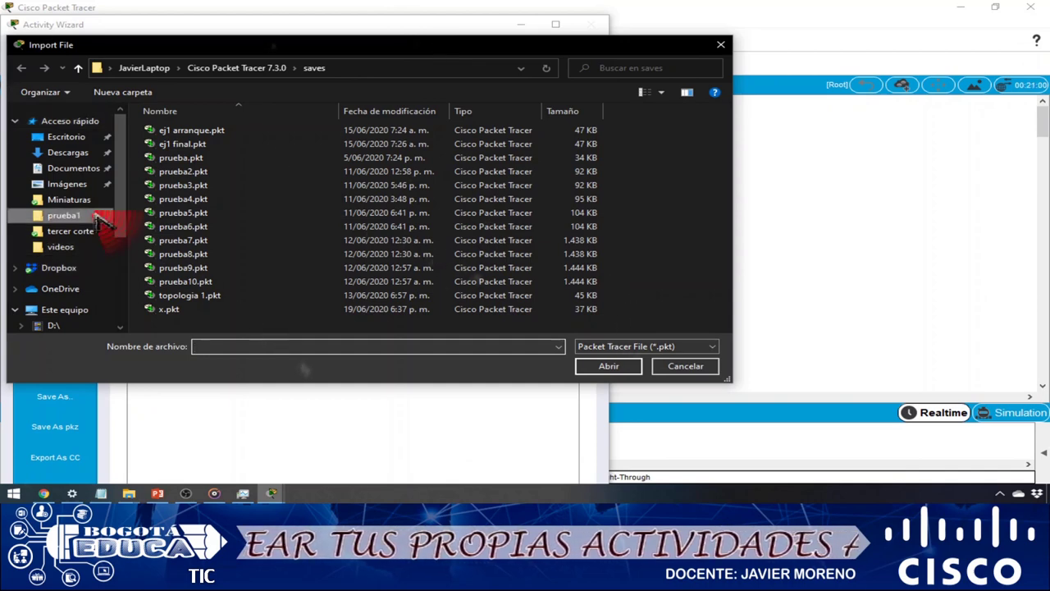
left_click(64, 215)
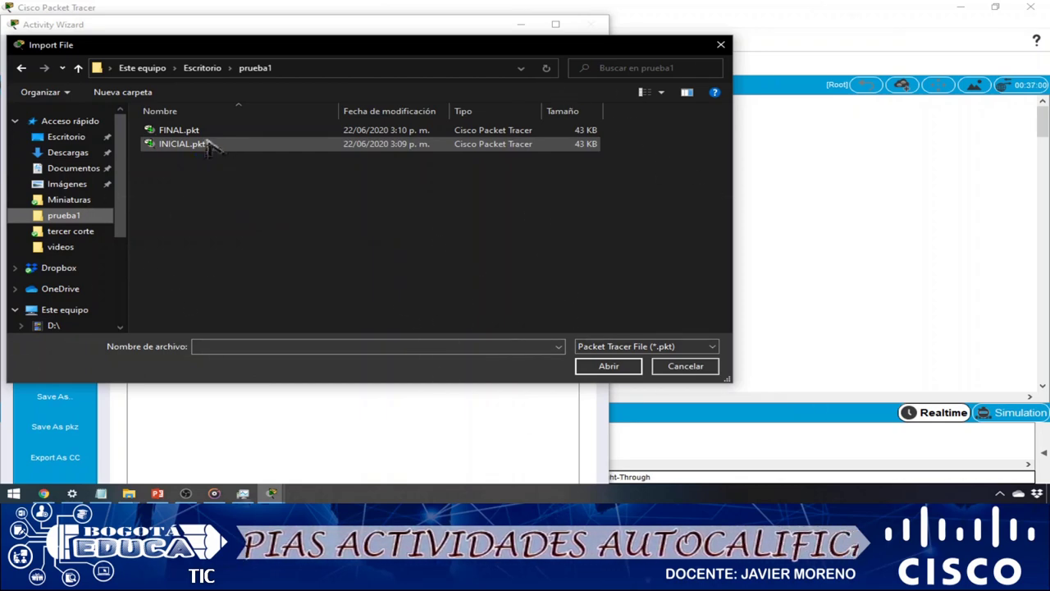
double_click(201, 146)
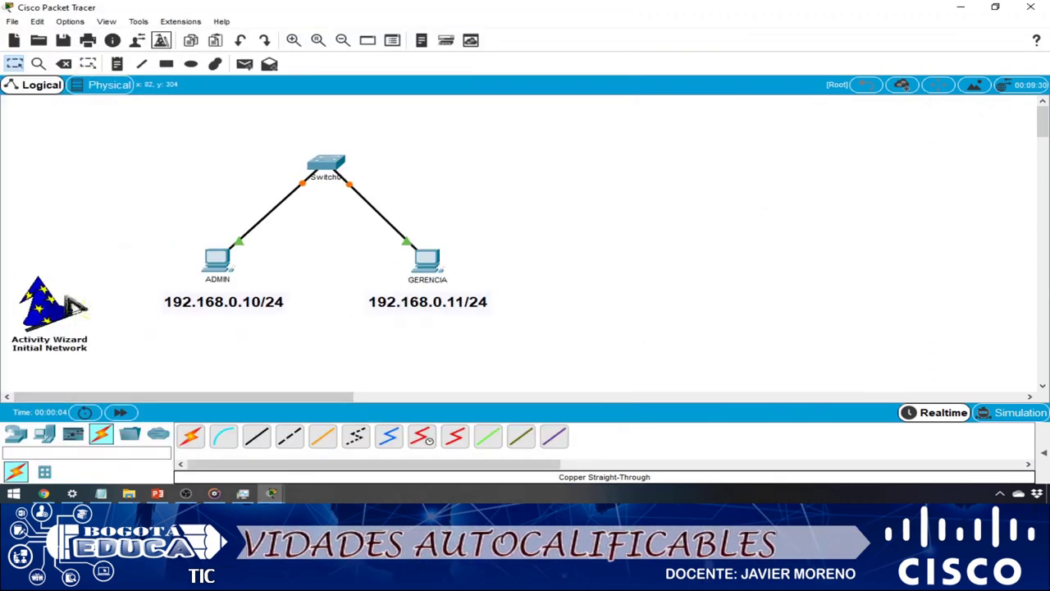
left_click(54, 311)
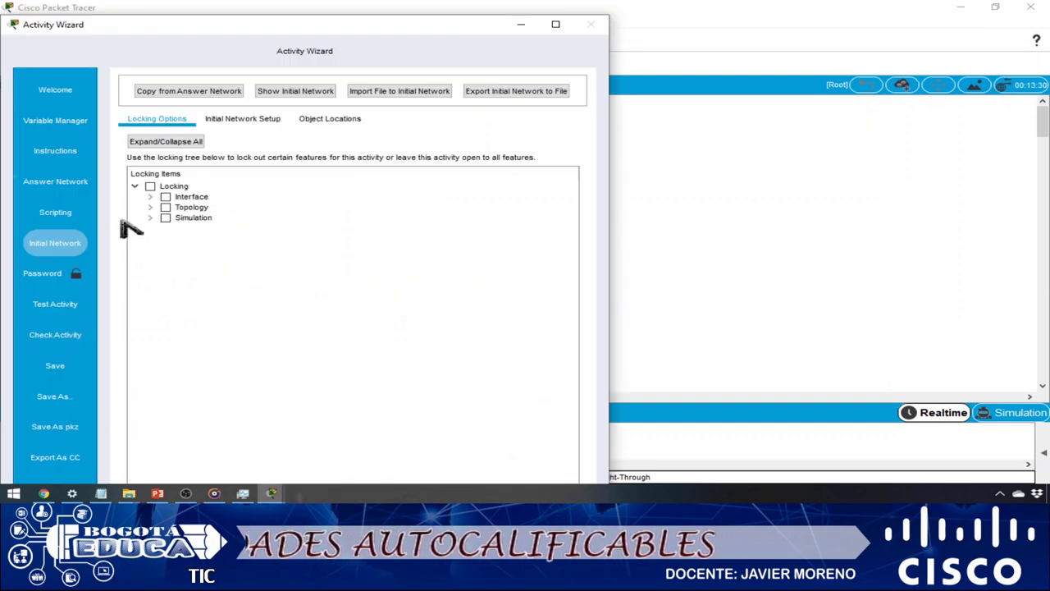
- Lock copy and paste under the Interface locking options
left_click(402, 94)
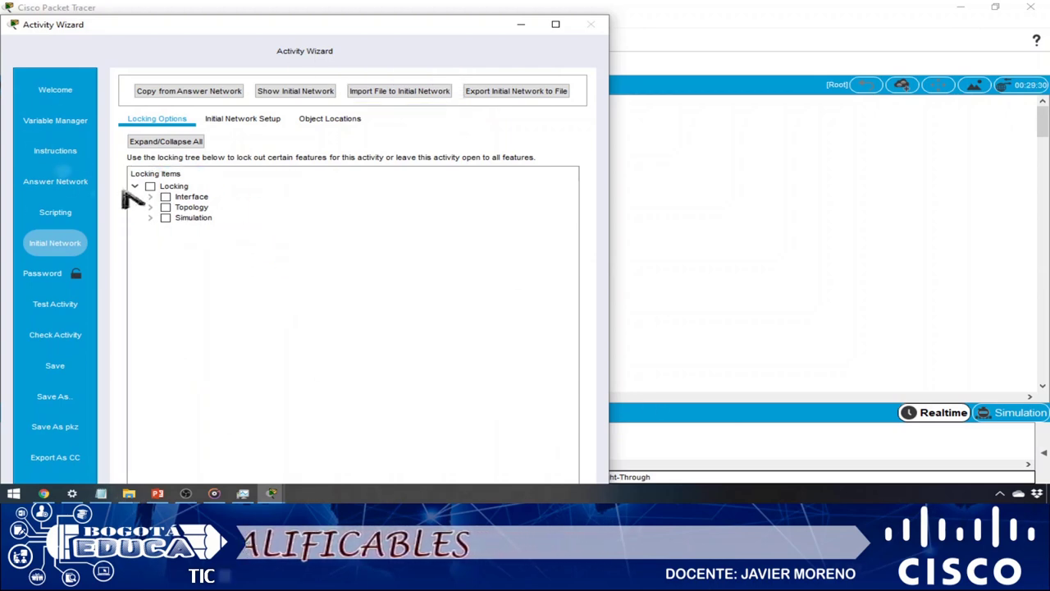
left_click(151, 197)
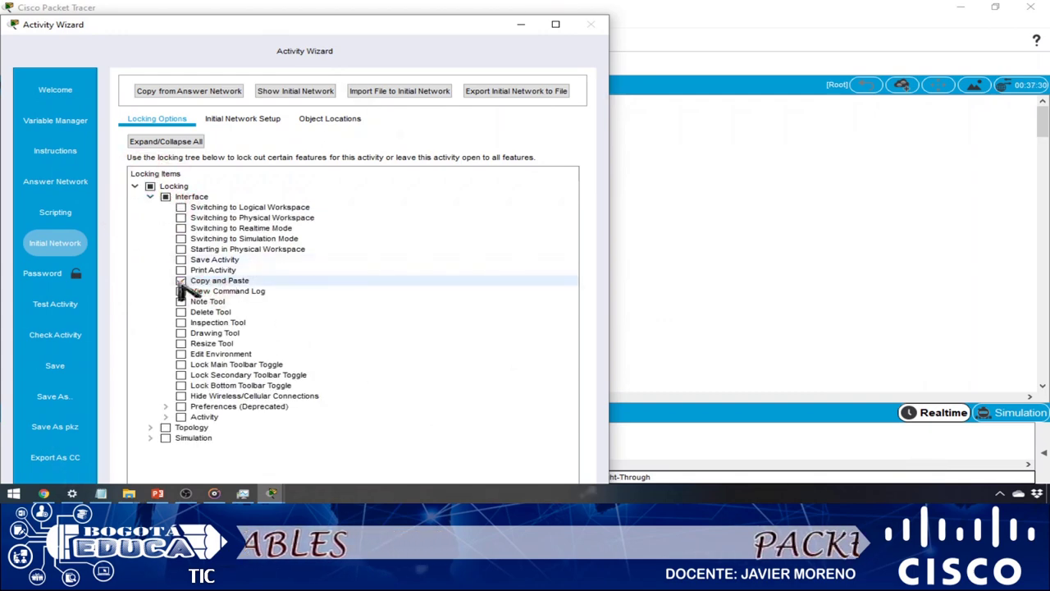
left_click(180, 280)
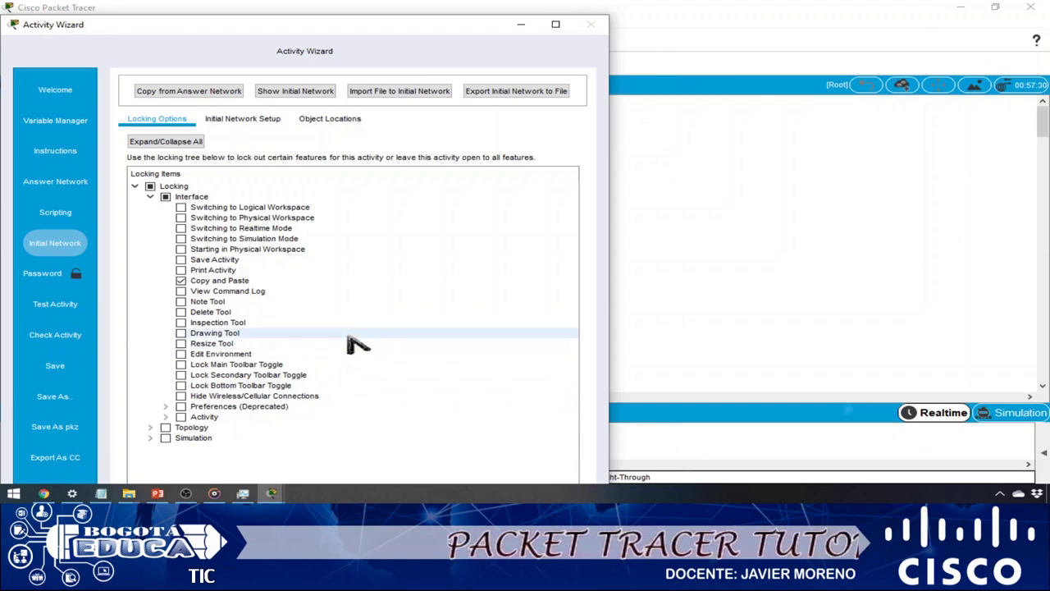
- Lock the Config tab under Topology Global, leaving the CLI tab unlocked
left_click(151, 427)
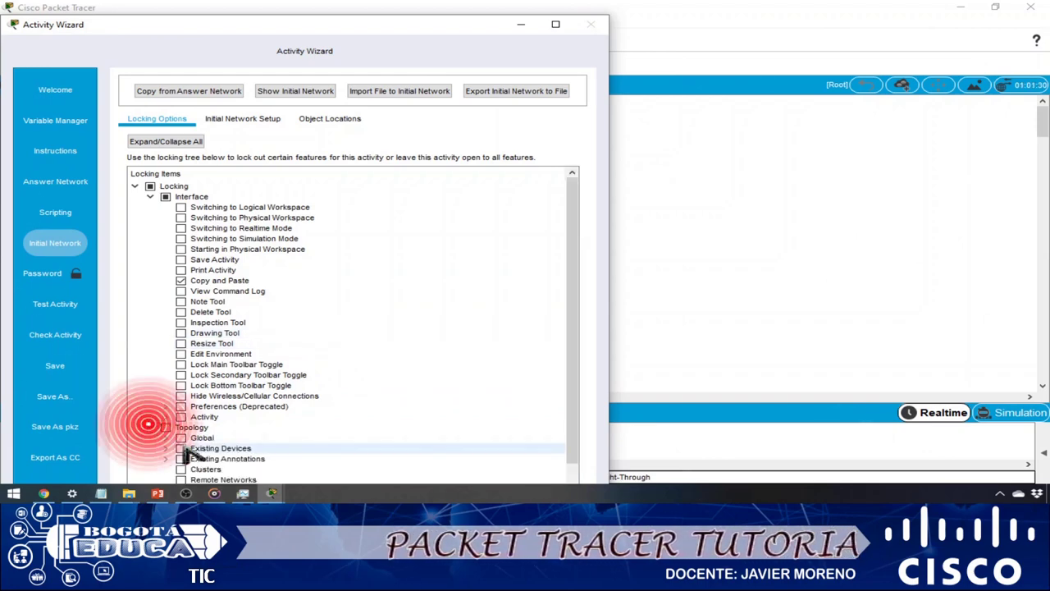
left_click(165, 437)
left_click_drag(578, 242, 572, 339)
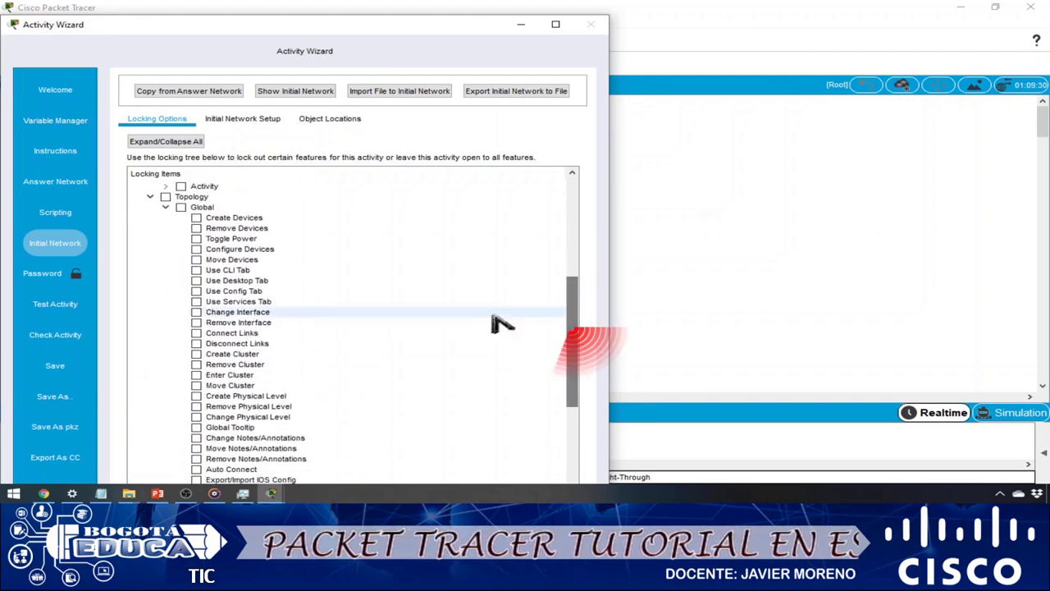
left_click(196, 292)
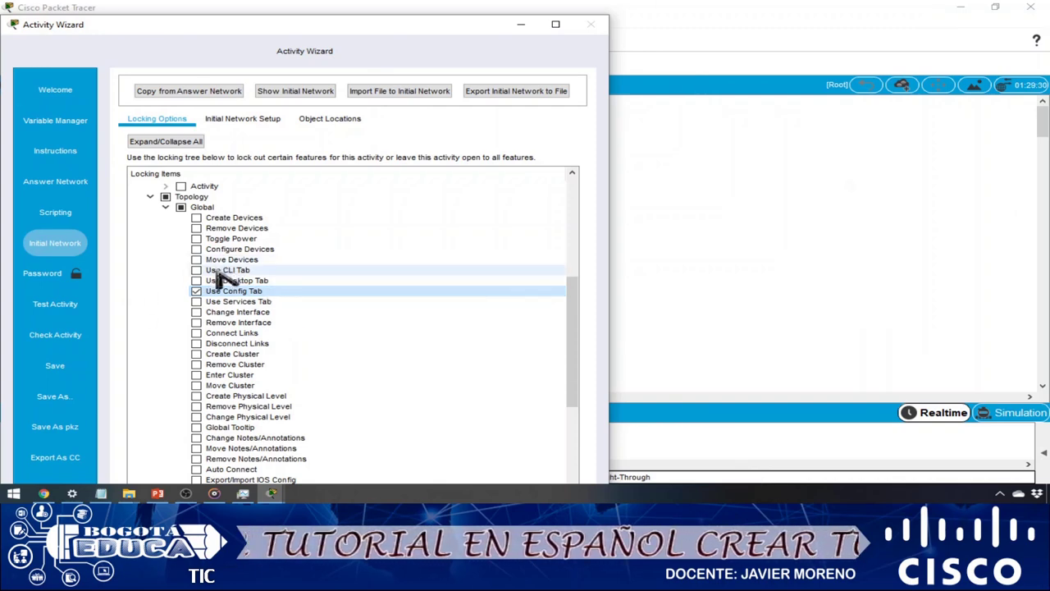
left_click(196, 270)
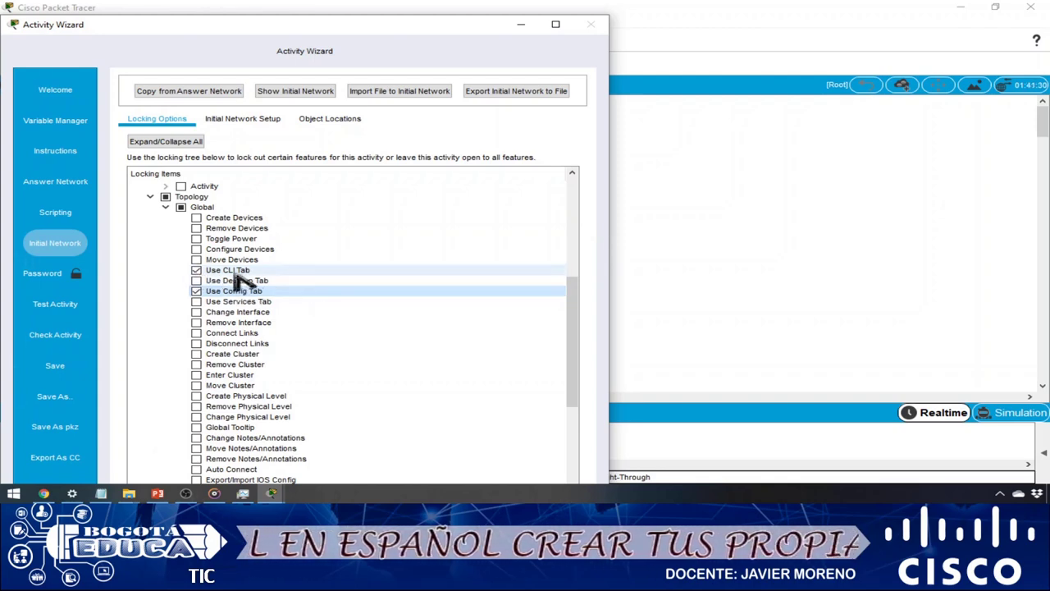
left_click(197, 271)
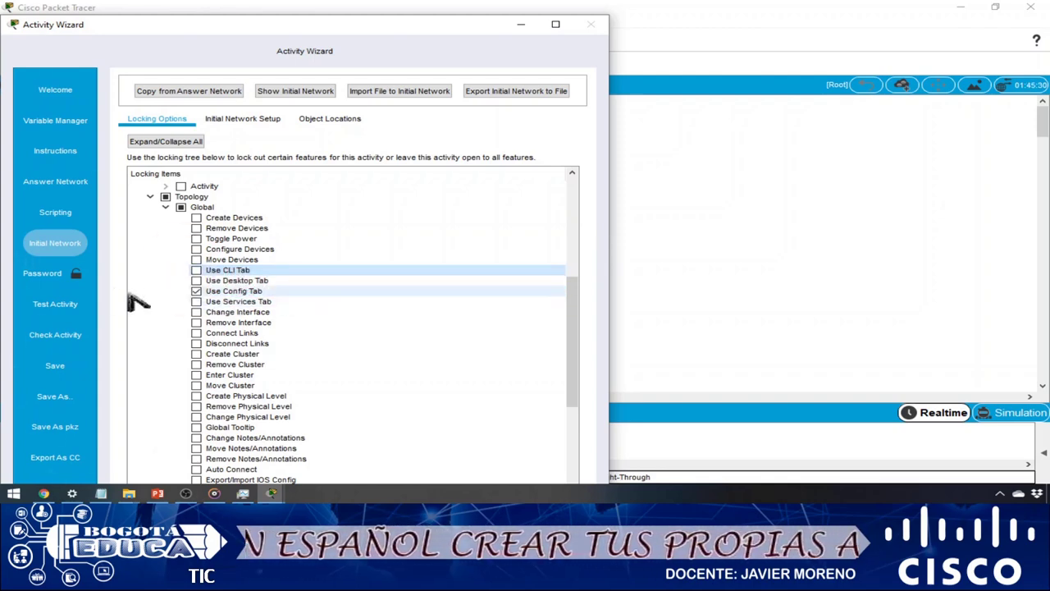
left_click(67, 274)
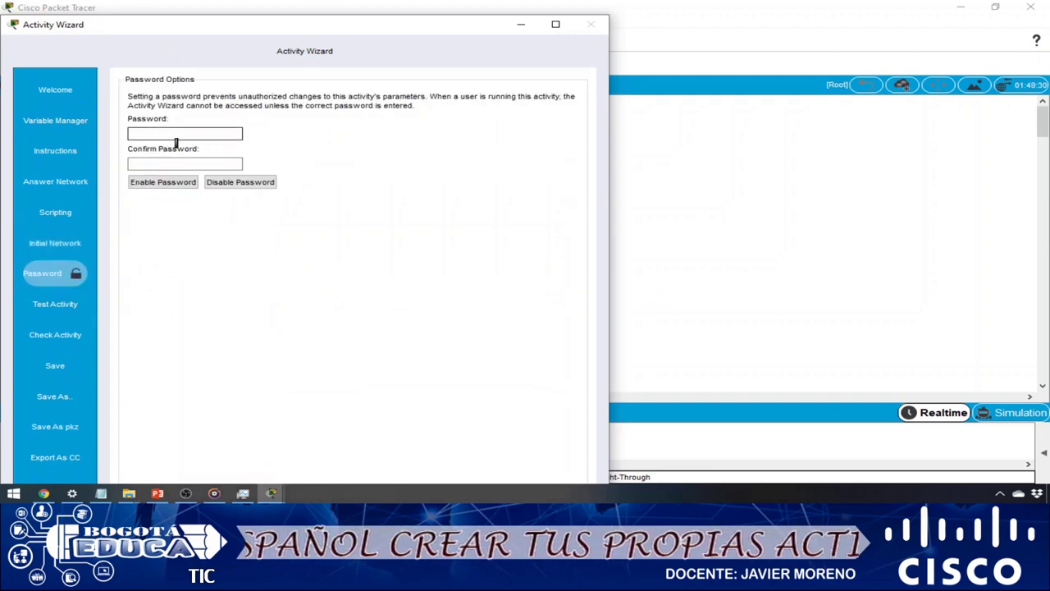
- Enter and confirm a four-character activity password, then enable it
type("1234")
left_click(170, 165)
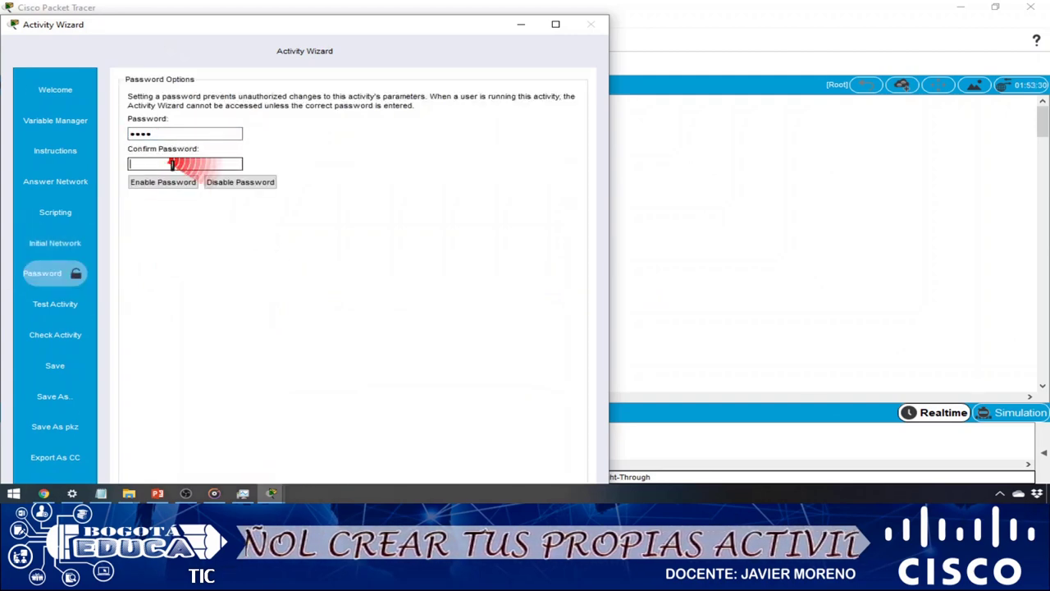
type("1234")
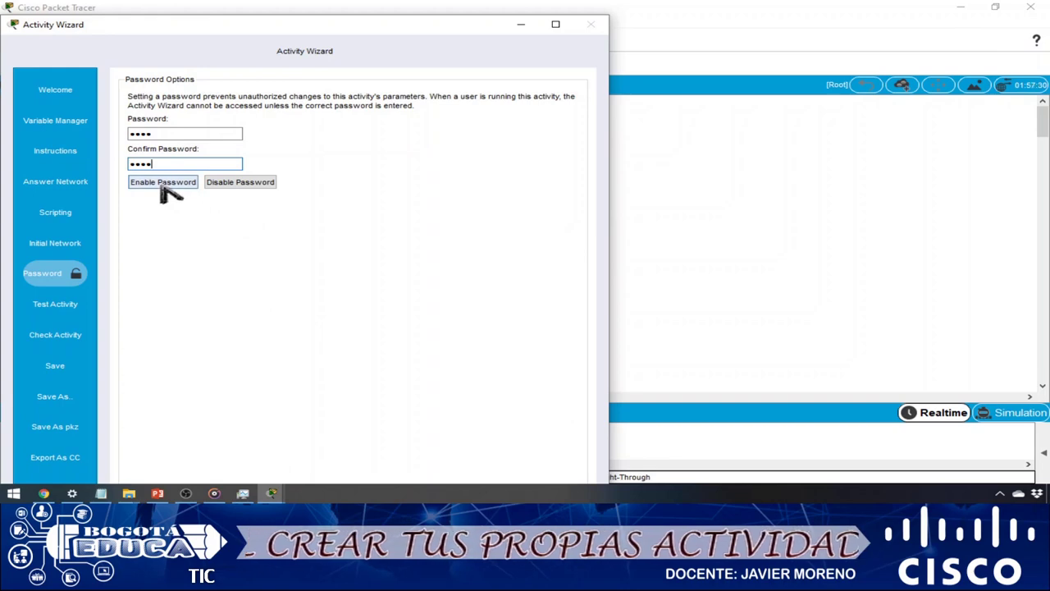
left_click(162, 184)
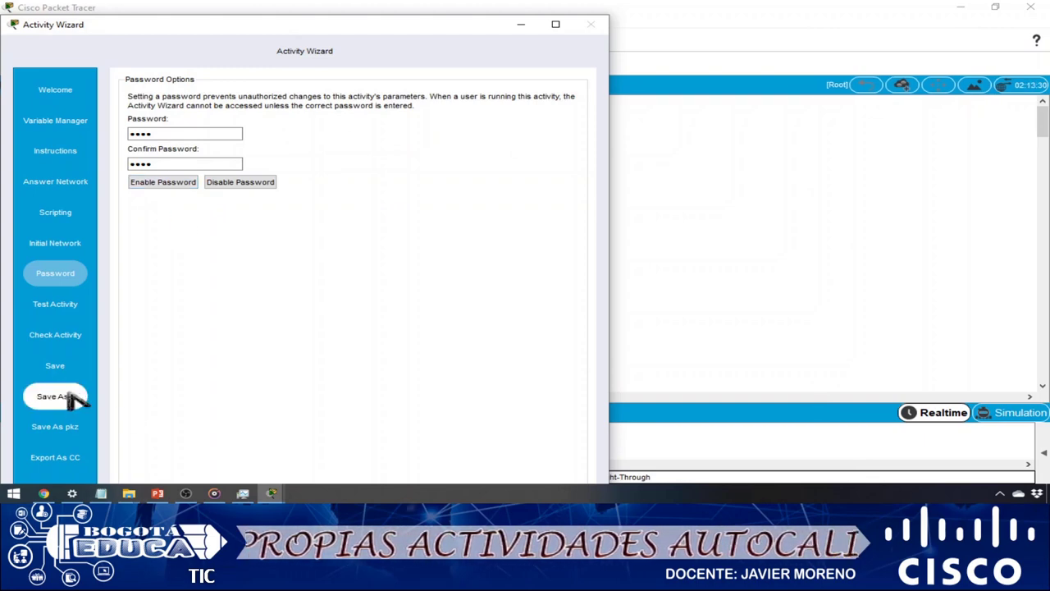
- Save the activity to Escritorio as pruebaYOUTUBE.pka and reveal the desktop
left_click(71, 397)
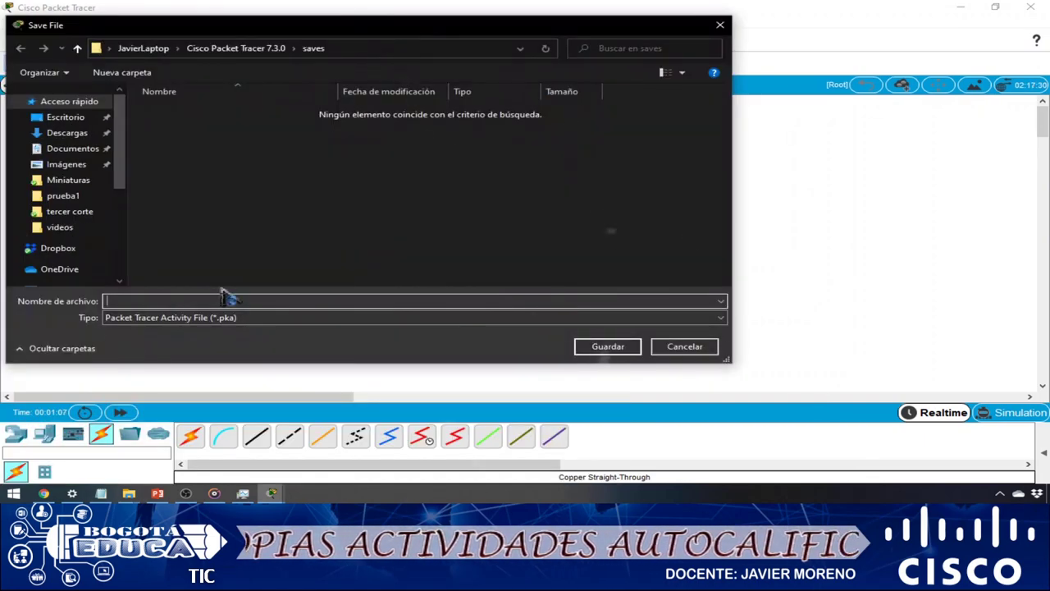
left_click(67, 117)
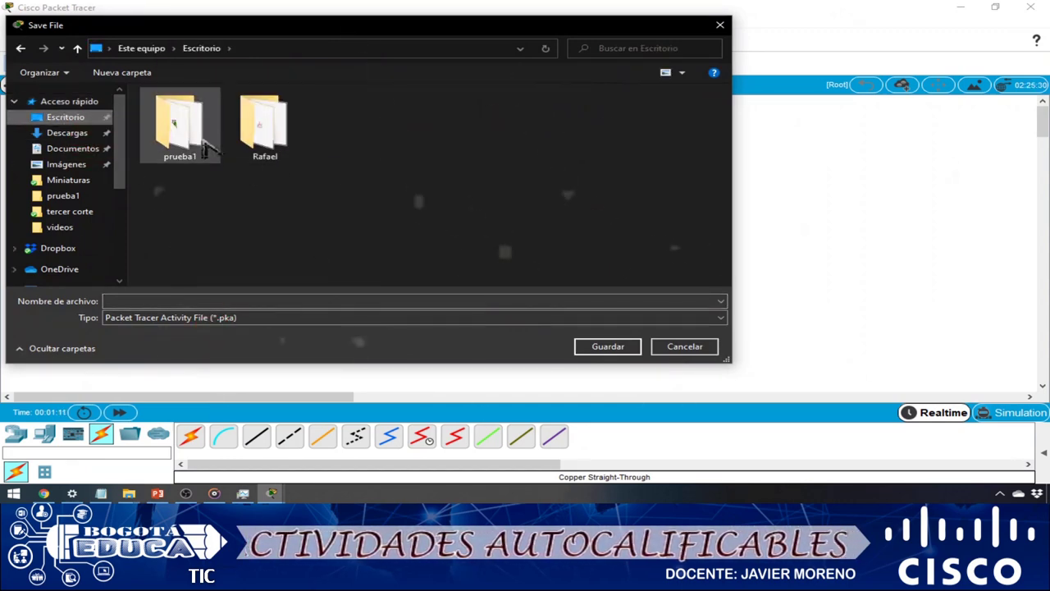
left_click(212, 304)
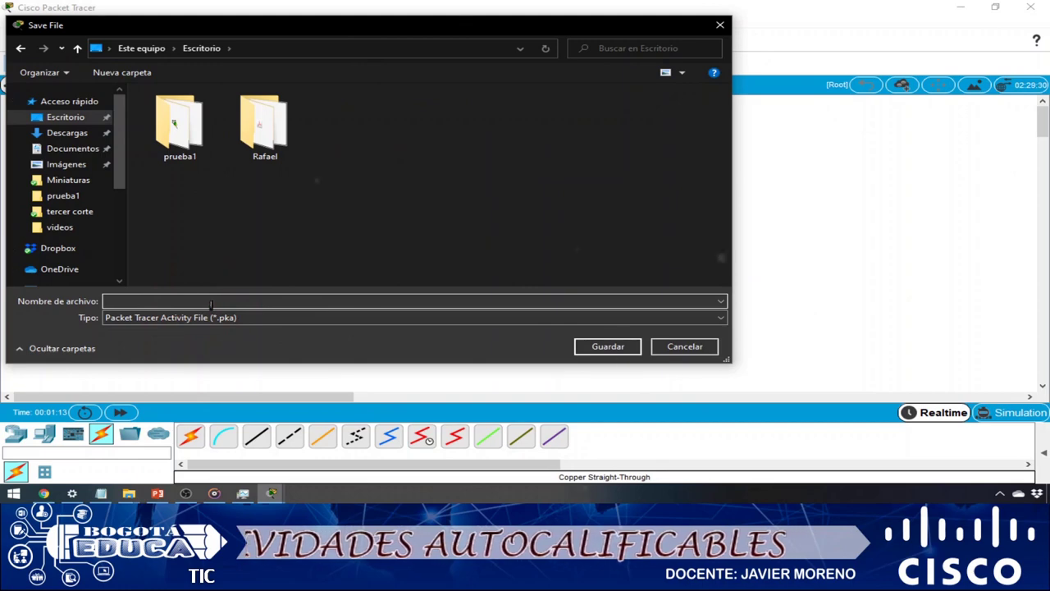
type("PR")
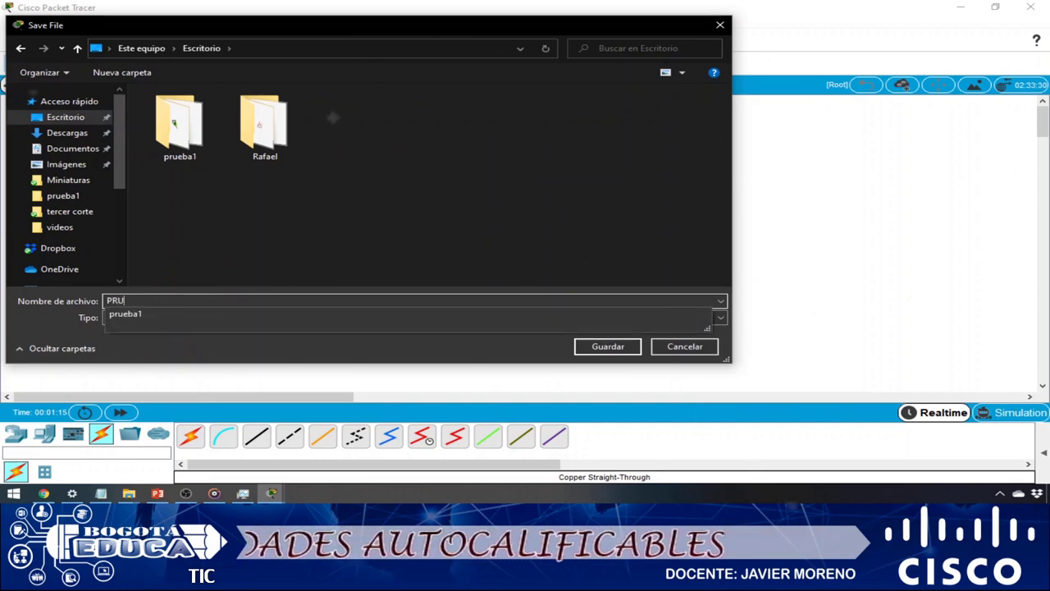
type("U")
key("Down")
key("BackSpace")
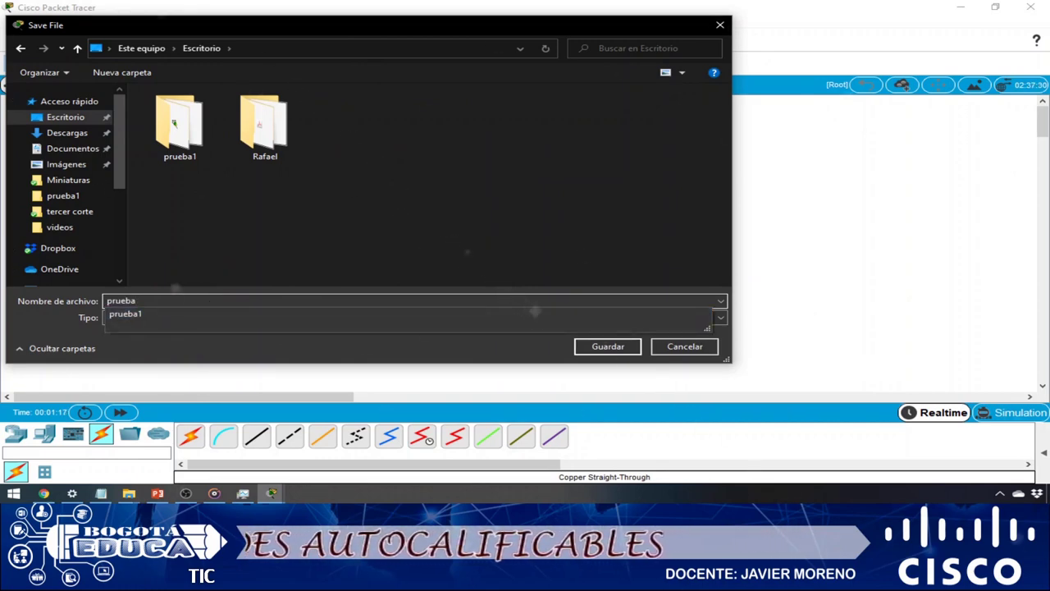
type("YOUTUBE")
key("Return")
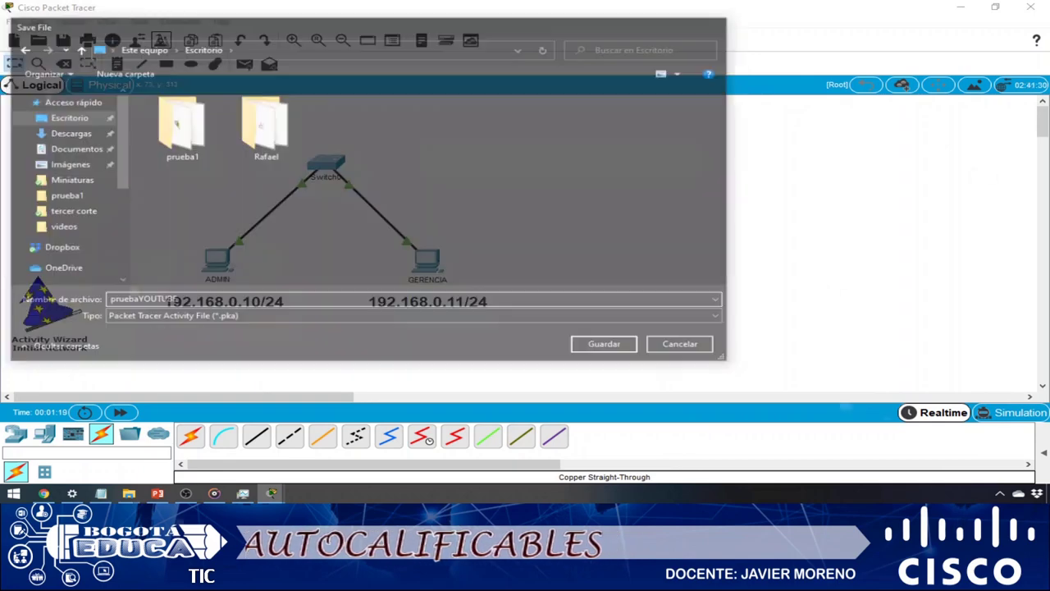
key("super+d")
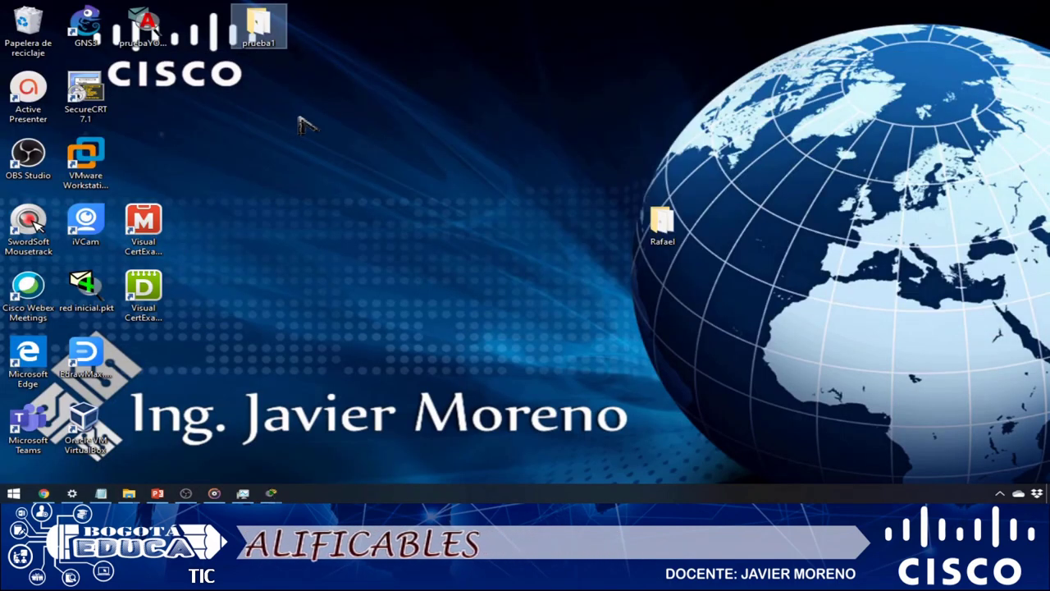
- Move the pruebaYOUTUBE.pka icon to the desktop centre and open it in Packet Tracer
left_click(152, 43)
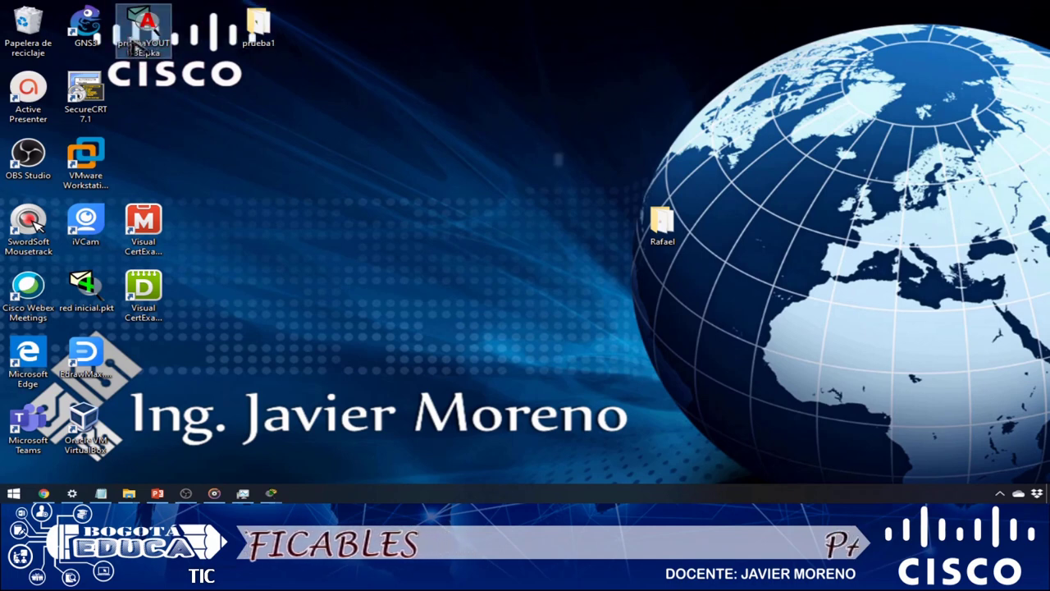
left_click_drag(152, 43, 383, 173)
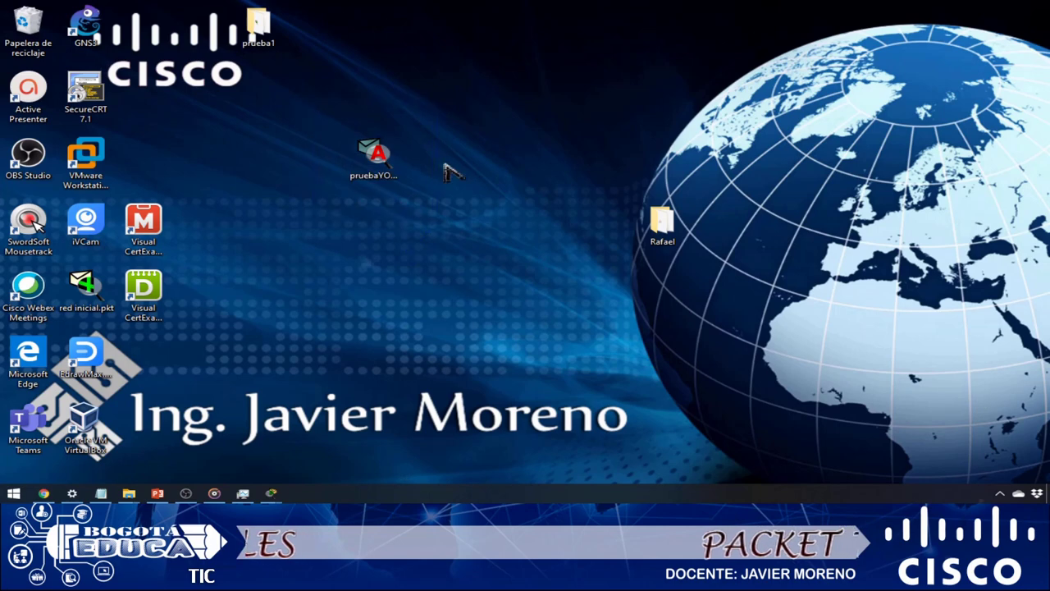
double_click(376, 164)
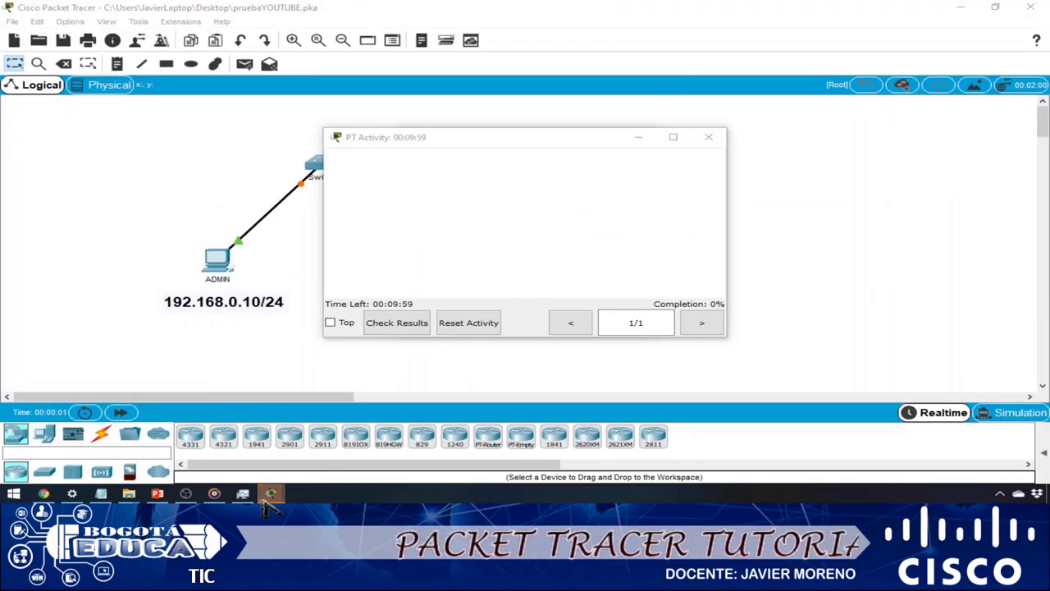
- Change the User Profile name from Guest to the student's full name and accept the activity reset
mouse_move(271, 493)
left_click(306, 464)
double_click(447, 165)
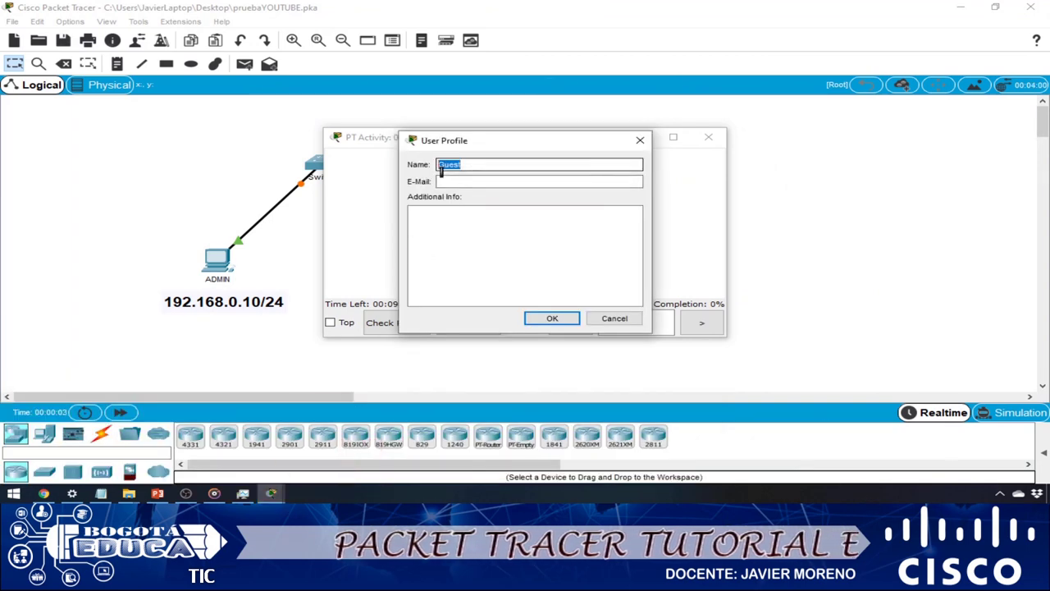
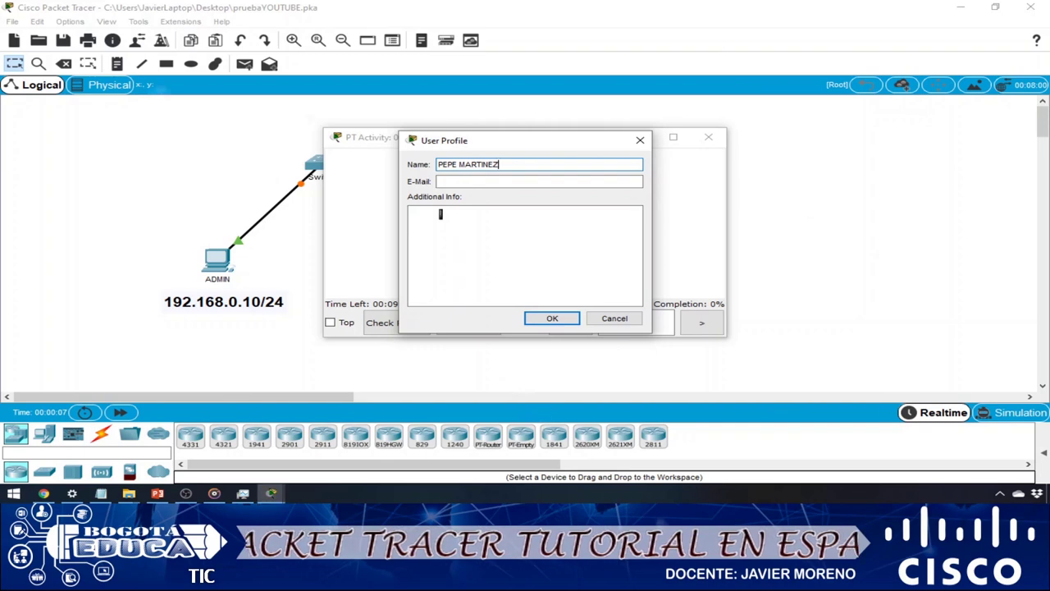
key("Return")
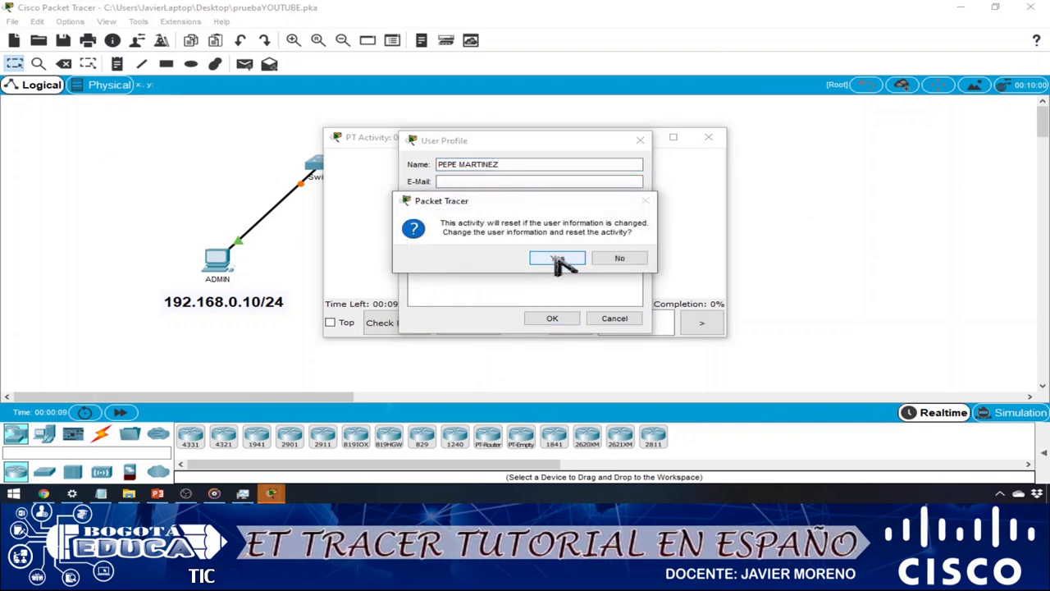
left_click(557, 259)
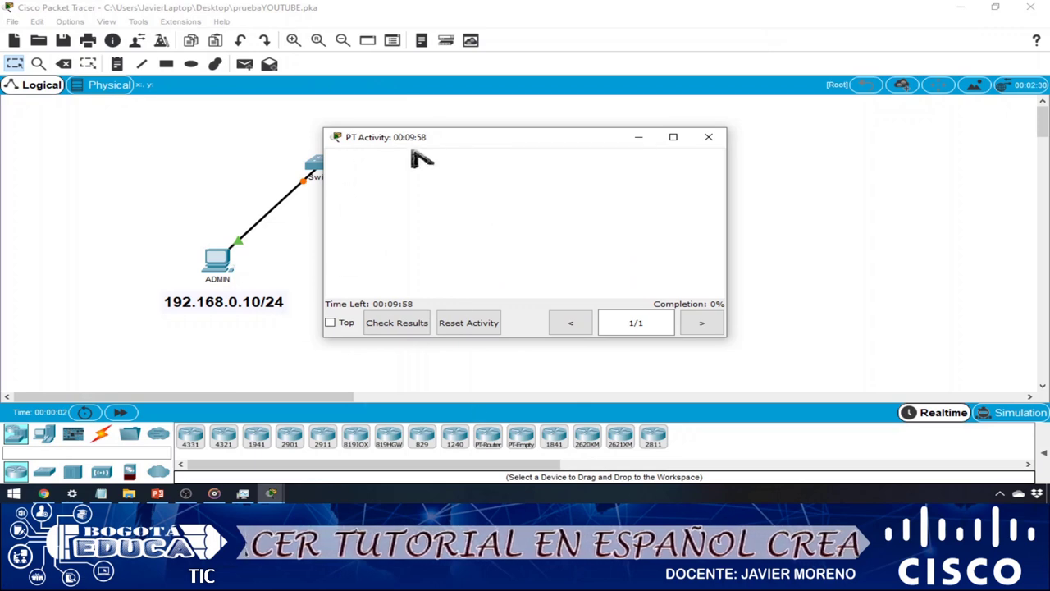
- Shift the PT Activity window to the top-right, uncovering ADMIN and GERENCIA, and open ADMIN
left_click_drag(457, 141, 661, 132)
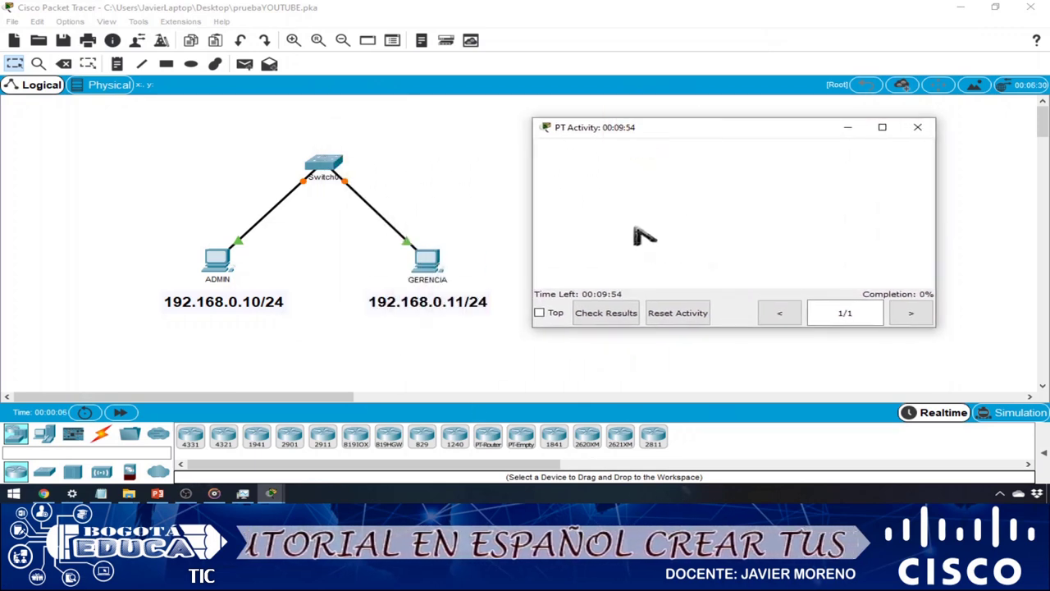
left_click(493, 210)
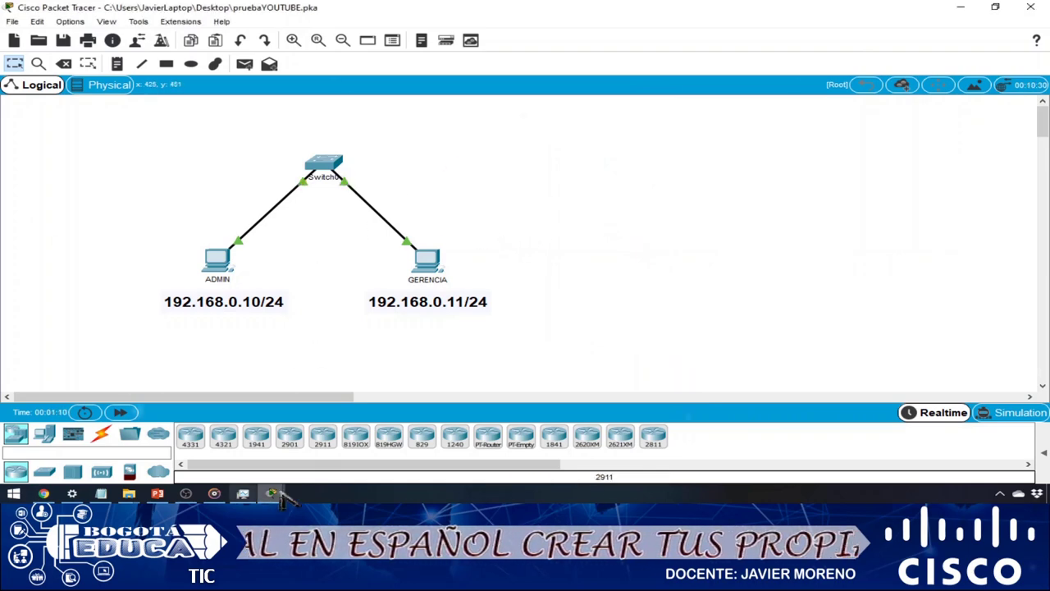
mouse_move(274, 494)
left_click(492, 438)
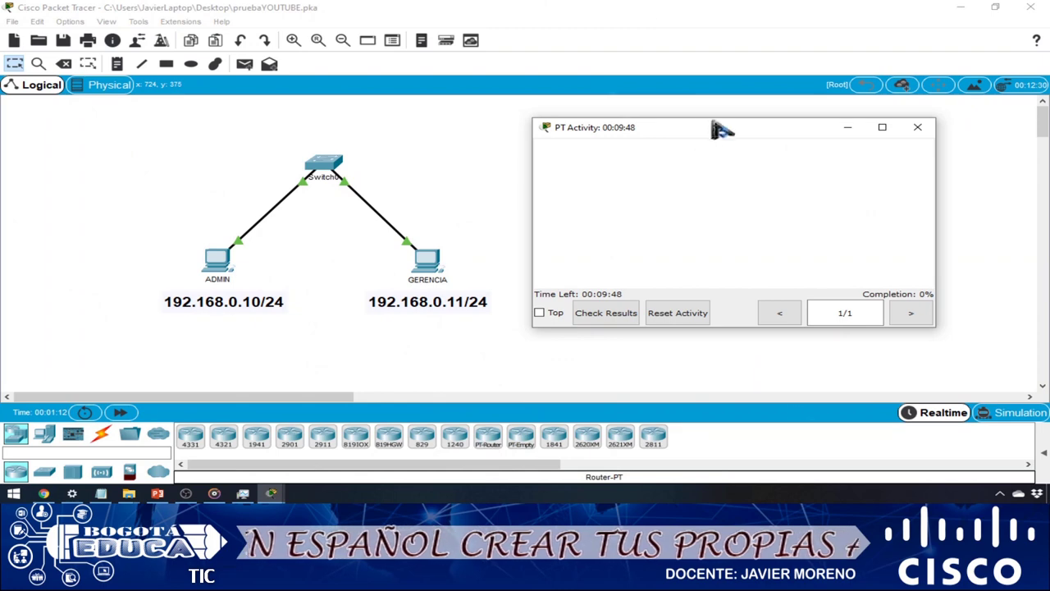
left_click_drag(716, 129, 805, 110)
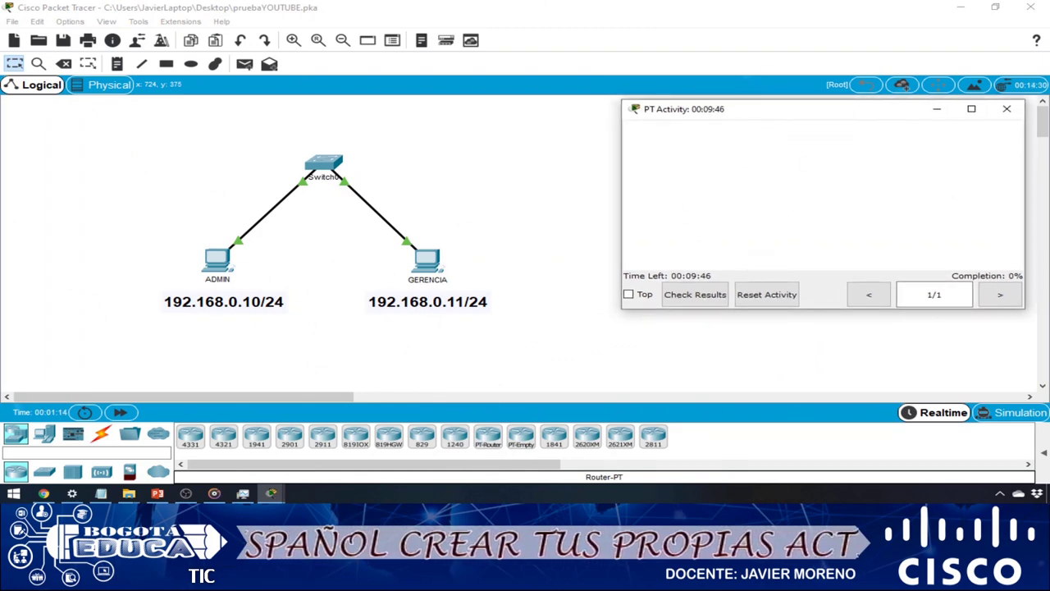
left_click_drag(607, 256, 743, 284)
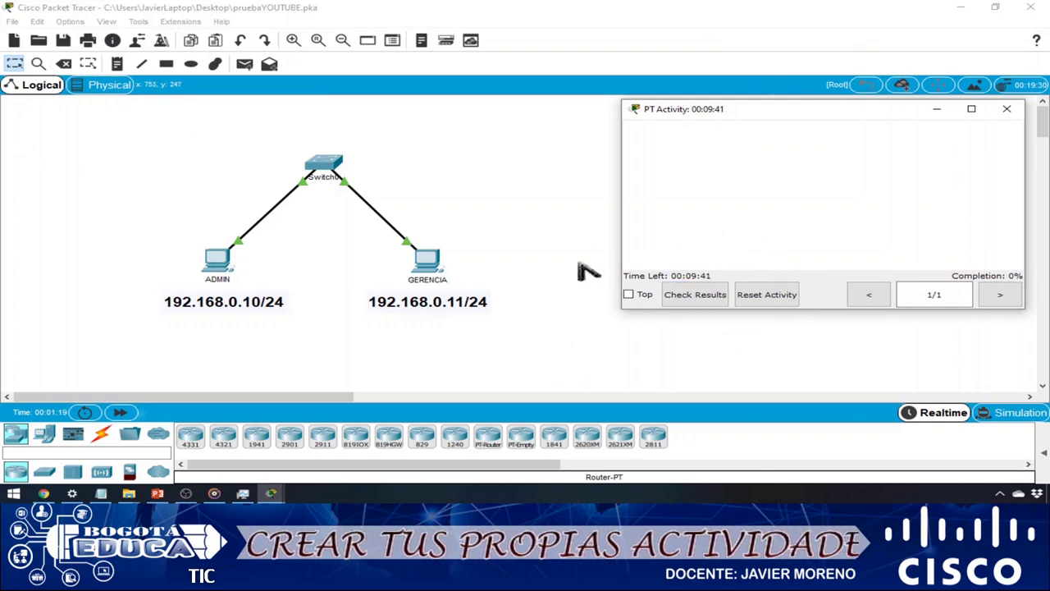
left_click(580, 269)
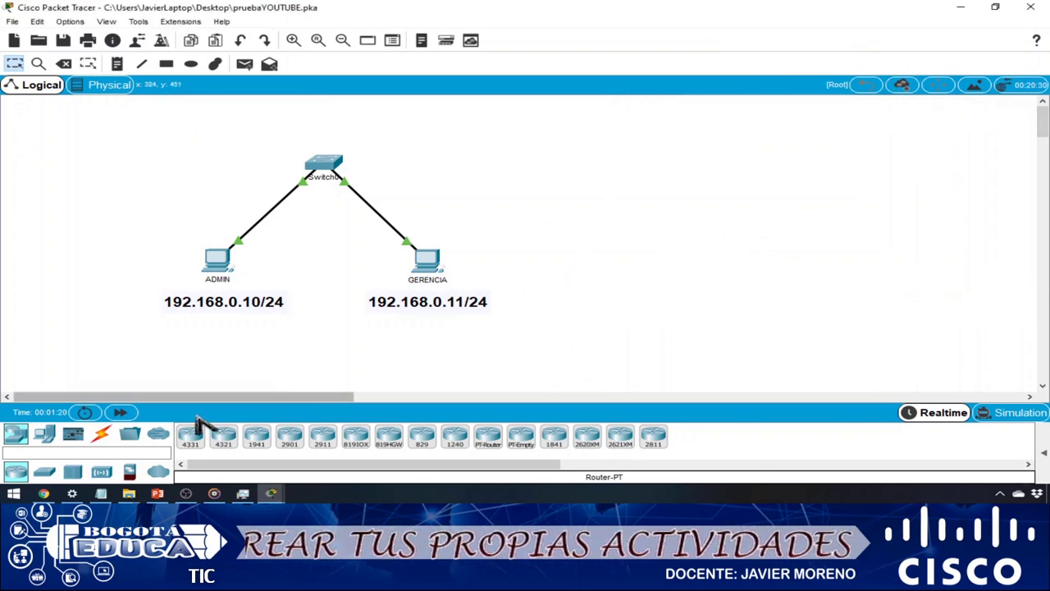
key("alt+Tab")
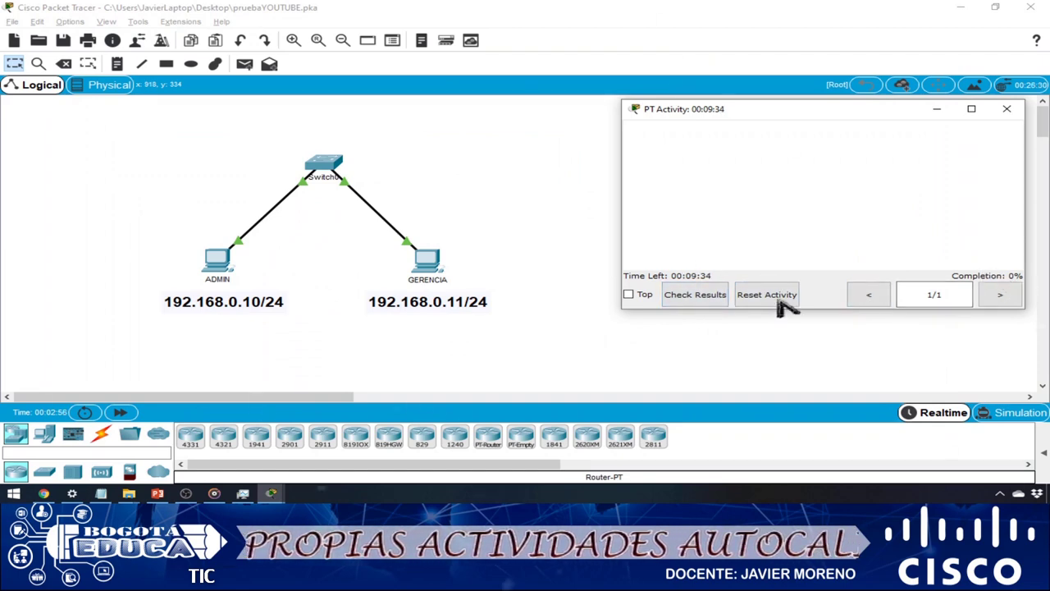
left_click(218, 264)
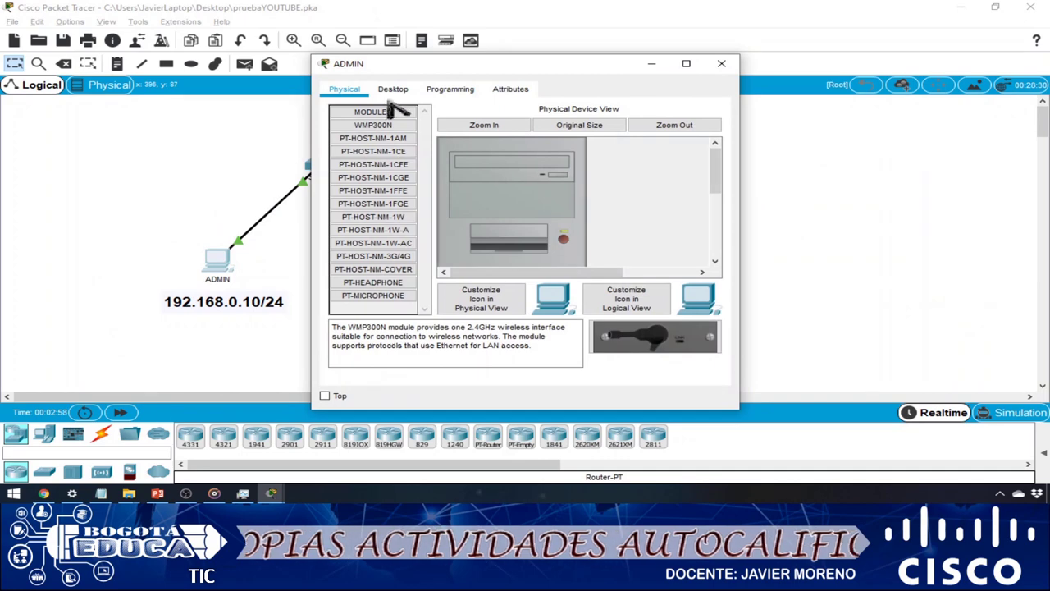
- Keep PT Activity on top; give ADMIN IP 192.168.0.10, mask 255.255.255.0, gateway 192.168.0.1
key("alt+Tab")
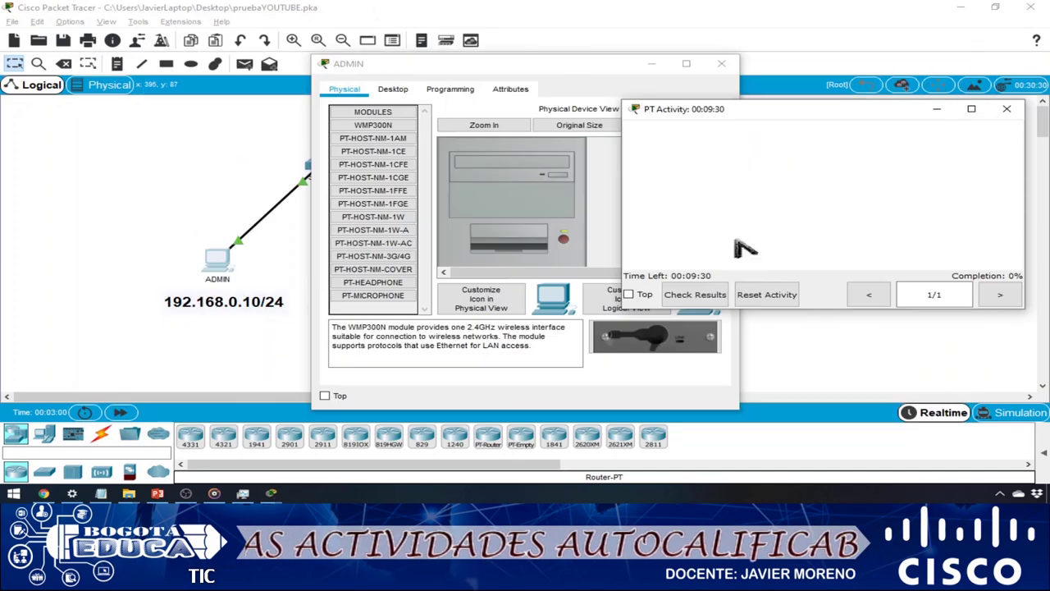
left_click(629, 293)
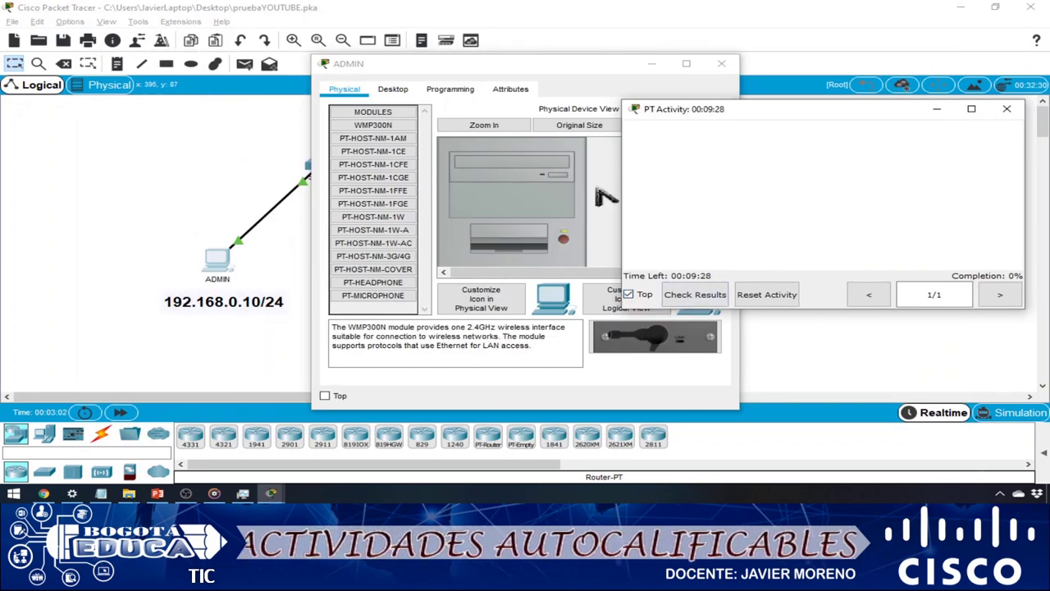
left_click(402, 93)
left_click(384, 158)
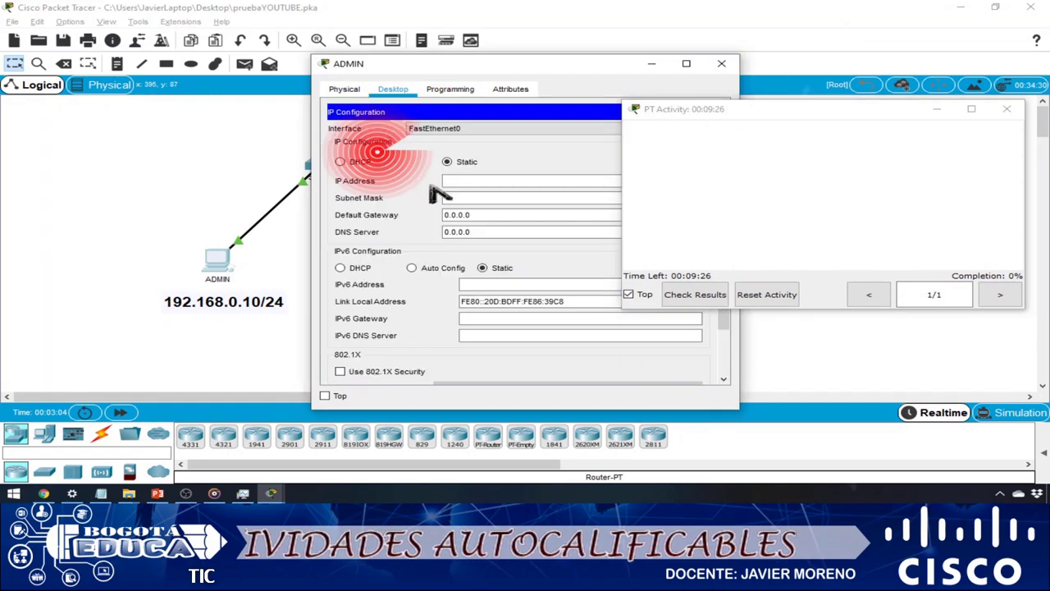
left_click(466, 181)
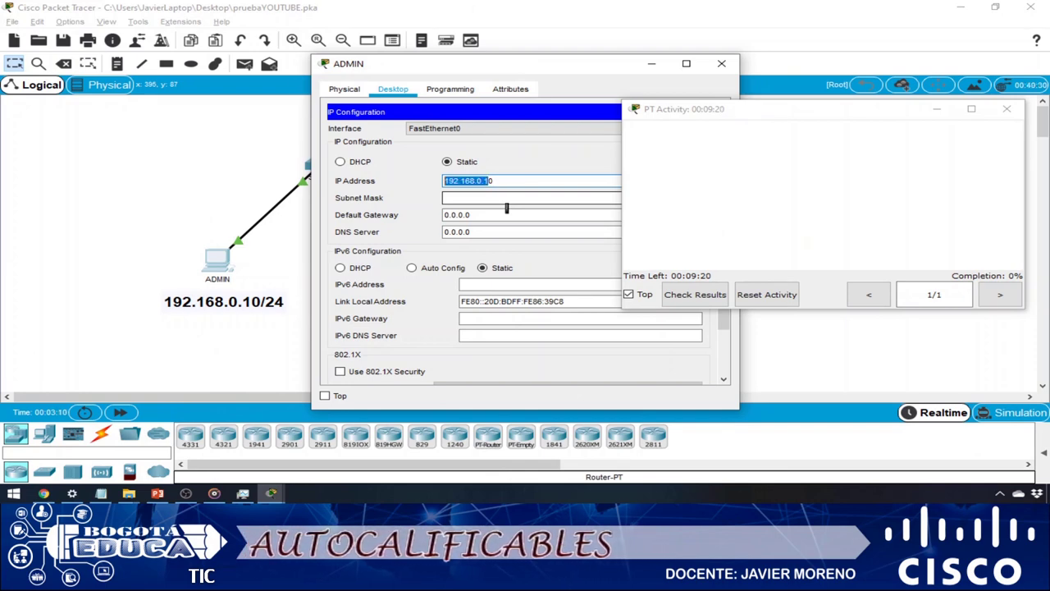
key("Tab")
key("Tab")
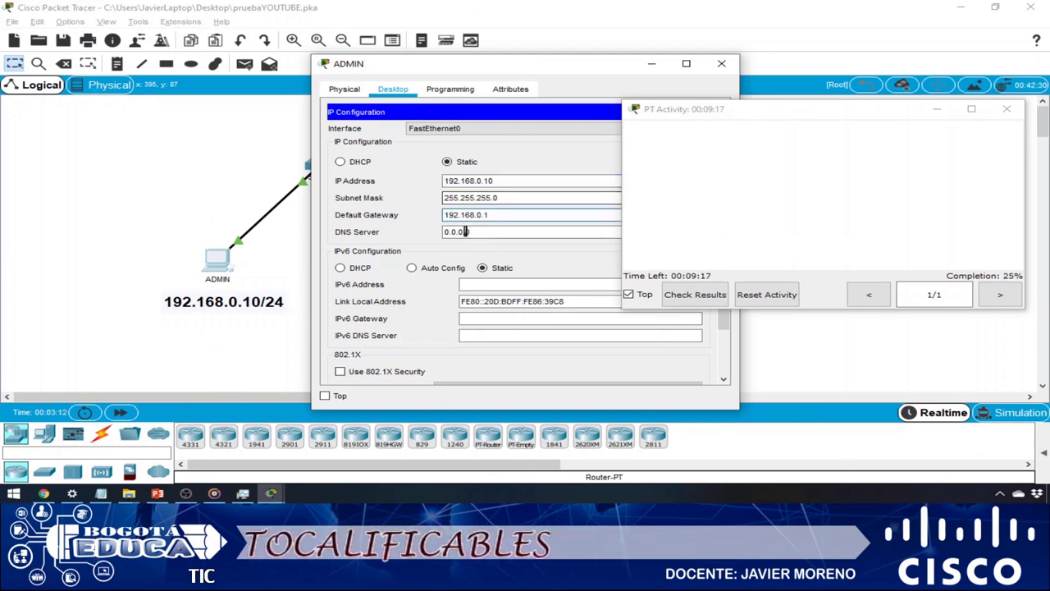
left_click(506, 236)
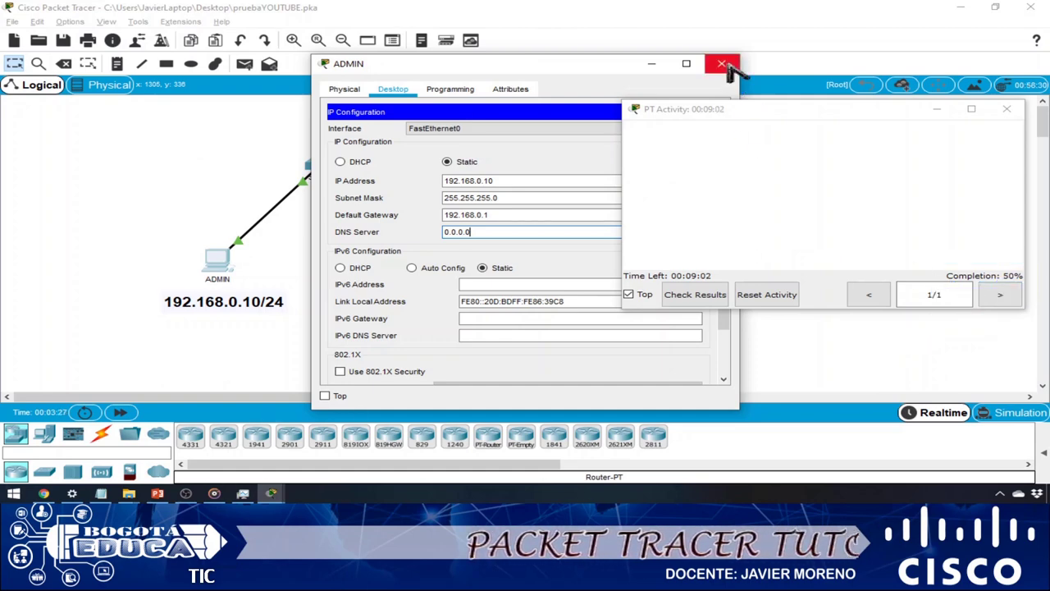
left_click(722, 63)
- Set GERENCIA's IP to 192.168.0.11, mask 255.255.255.0, gateway 192.168.0.1
left_click(432, 271)
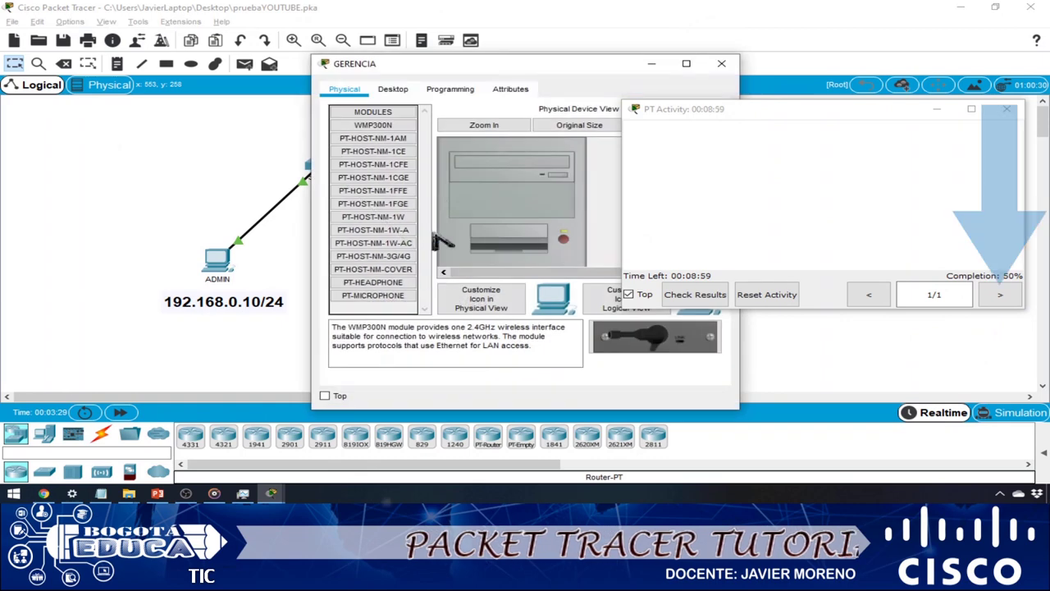
left_click(393, 88)
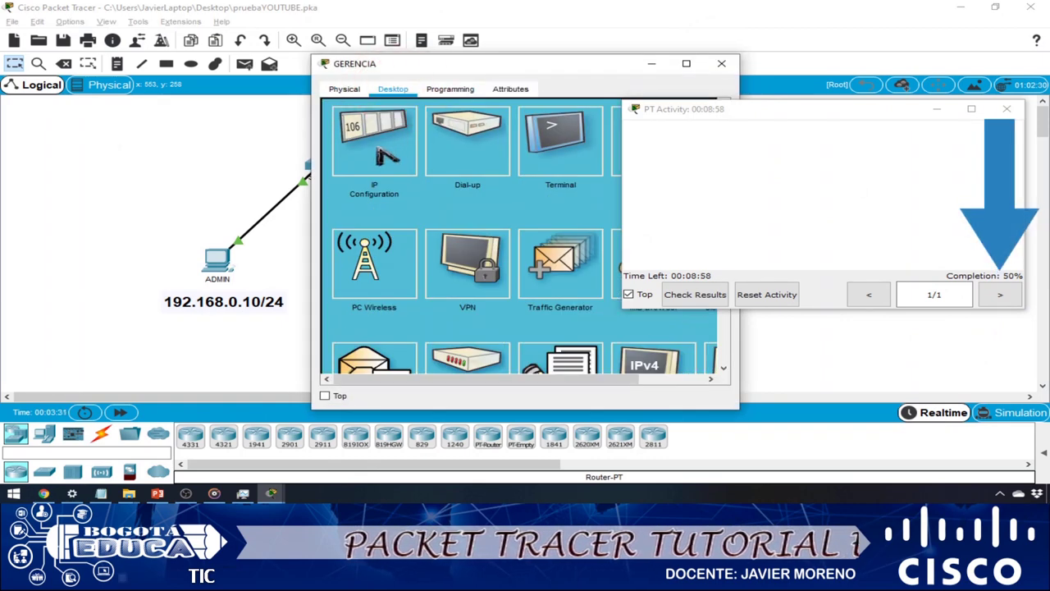
left_click(379, 160)
left_click(460, 182)
type("192.168.0.1")
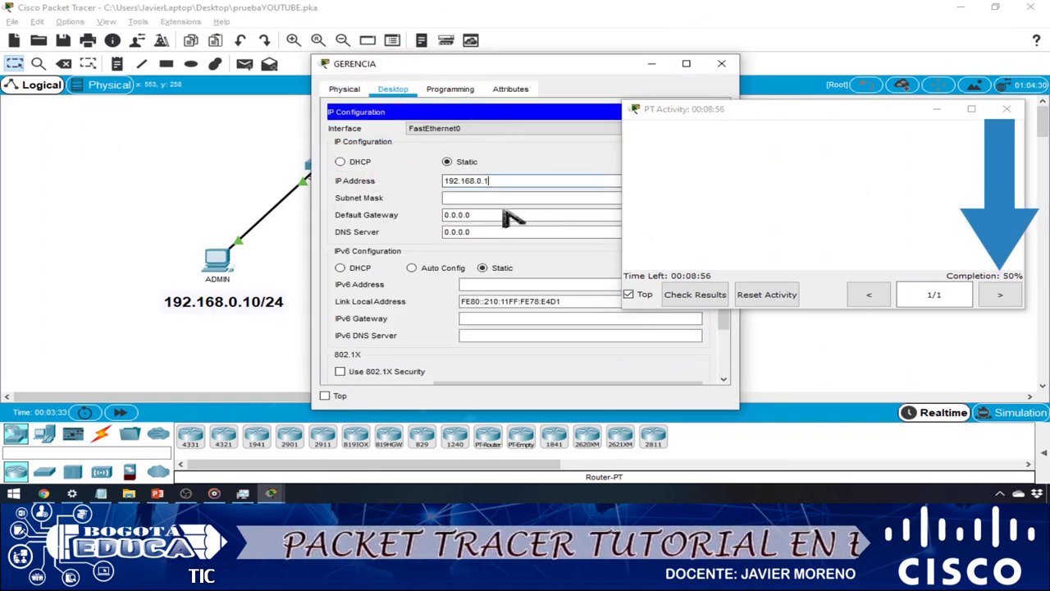
key("Tab")
key("Tab")
type("192.168.0.1")
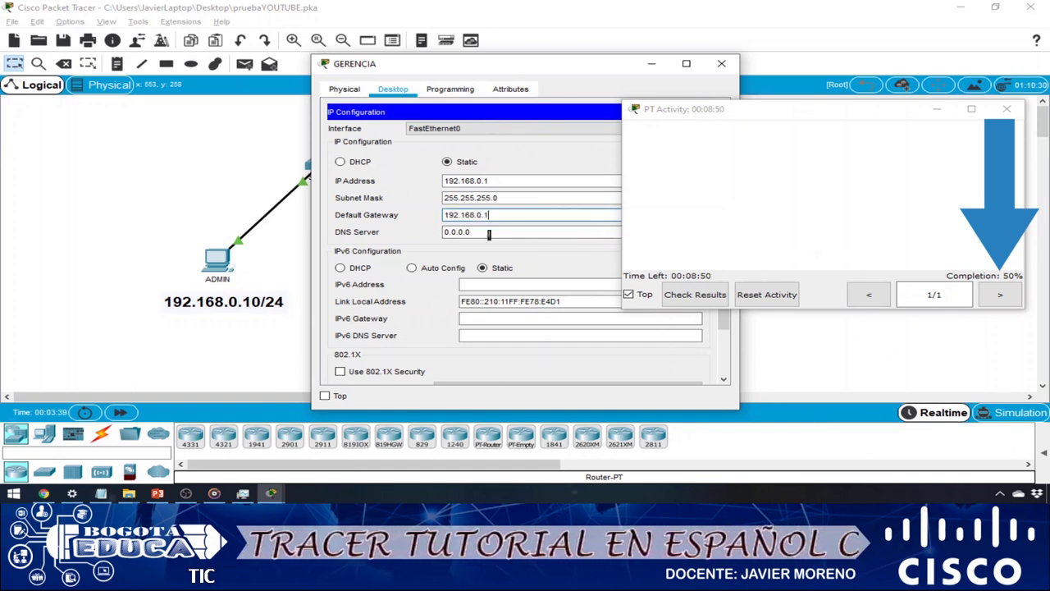
left_click(496, 182)
type("1")
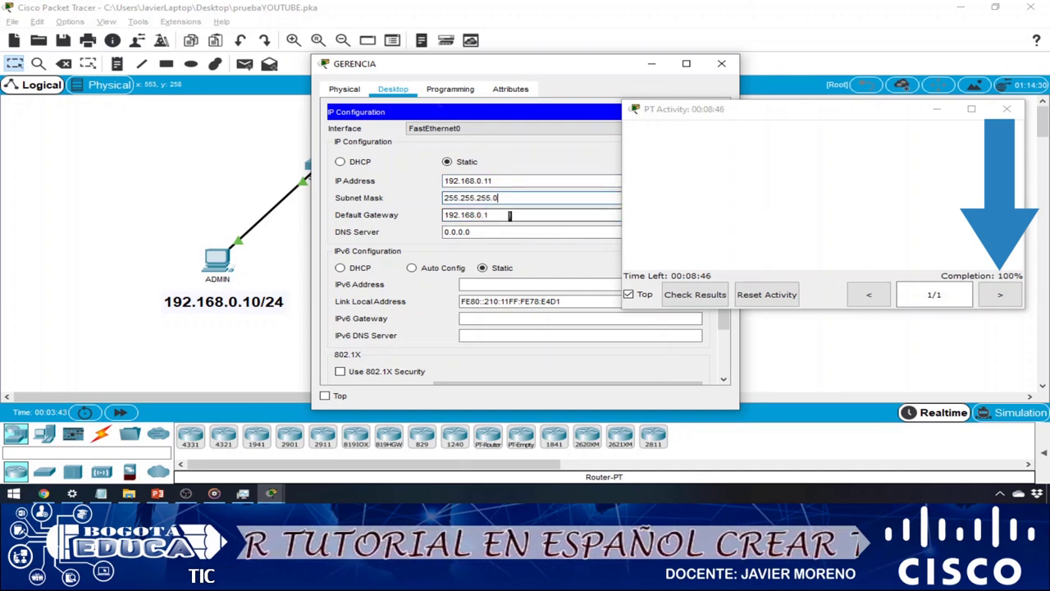
left_click(505, 211)
type("0")
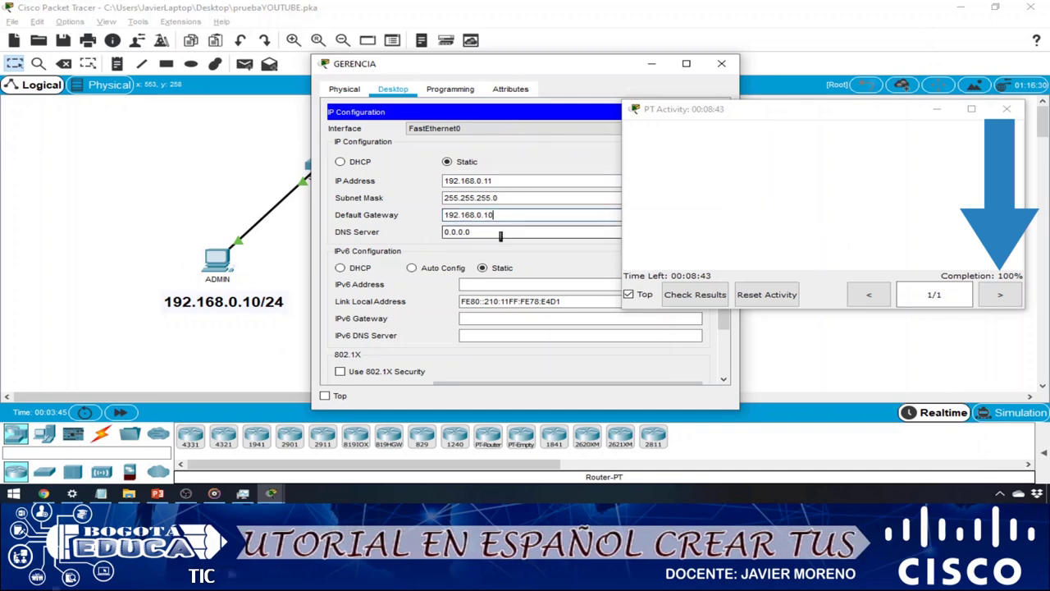
left_click(514, 233)
left_click(516, 216)
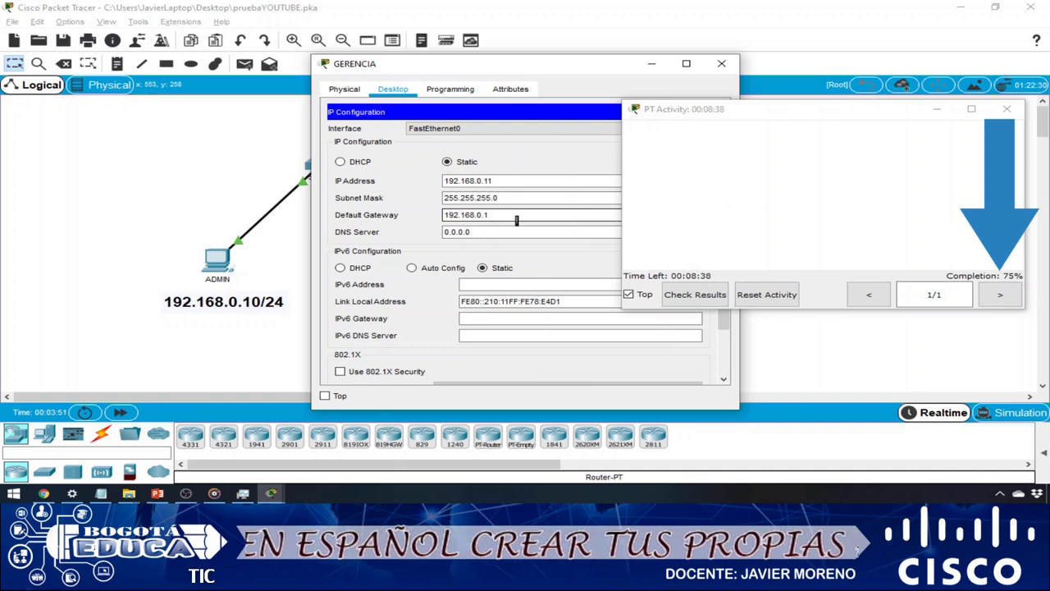
left_click(496, 232)
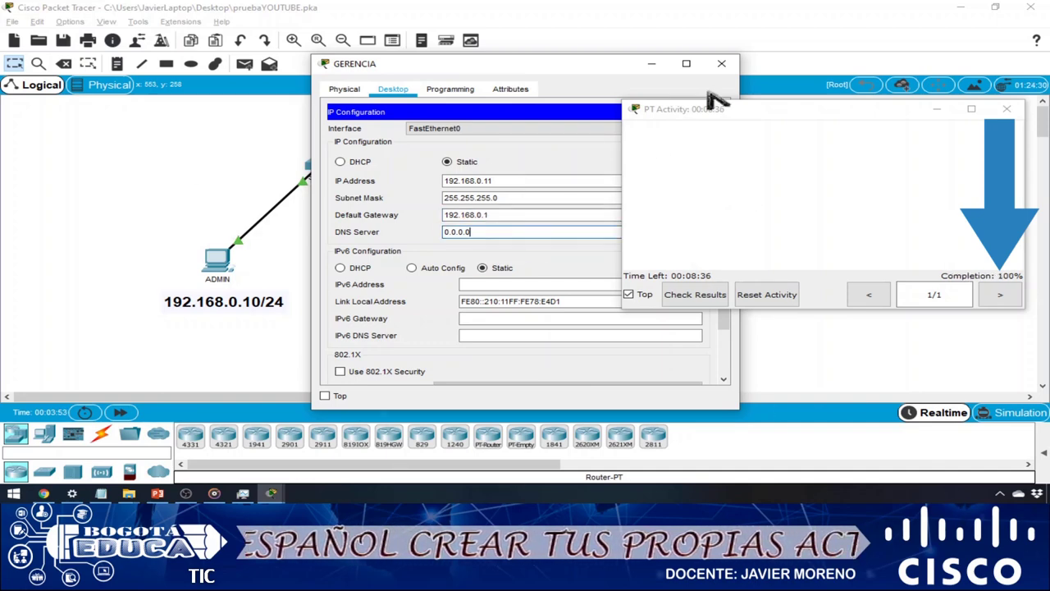
- Close the configuration and activity windows, then quit Packet Tracer, saving changes
left_click(722, 65)
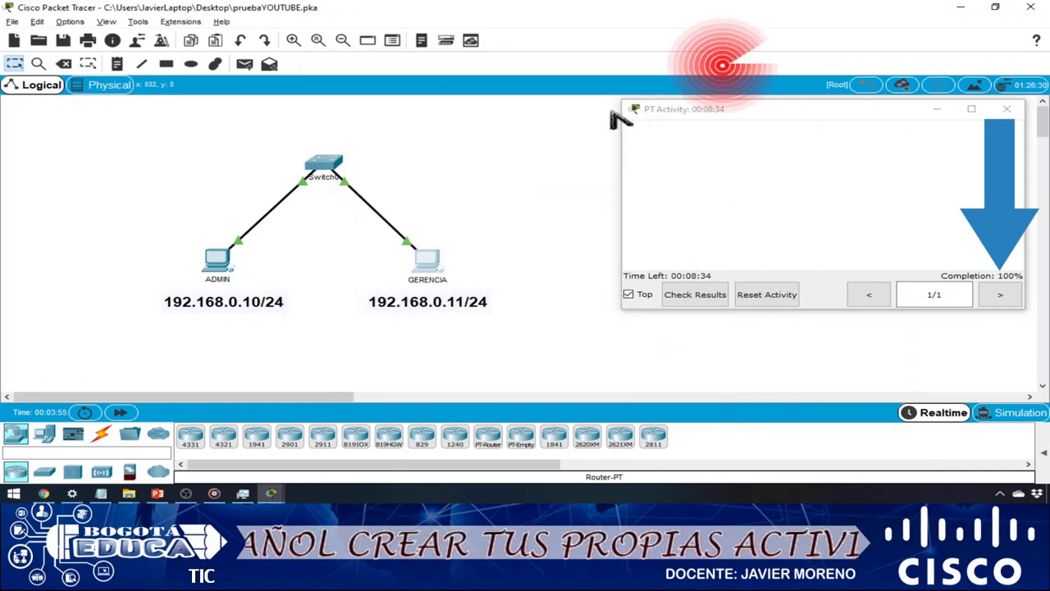
left_click(1009, 110)
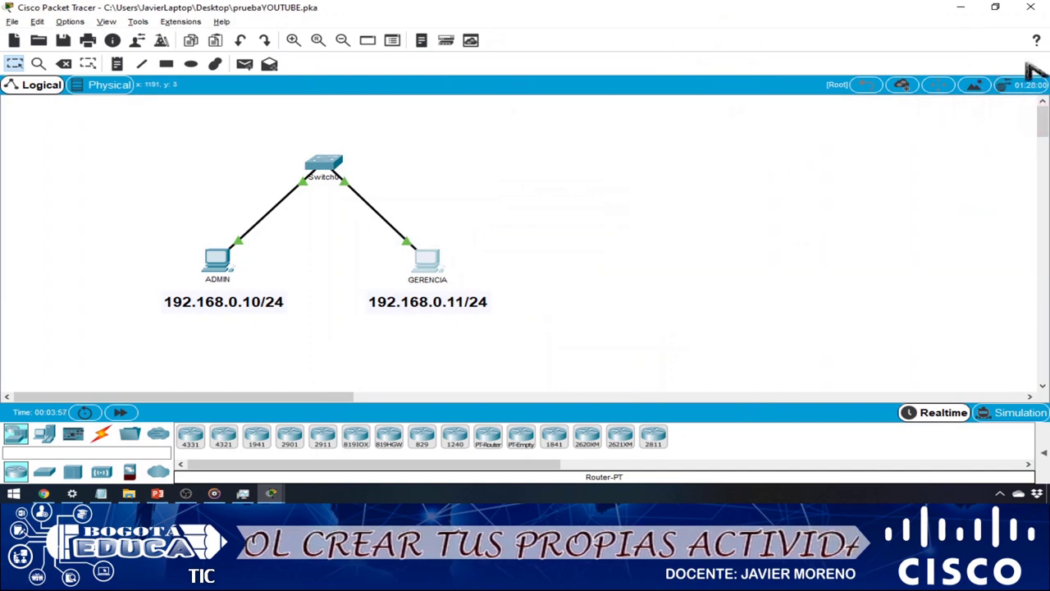
left_click(1031, 6)
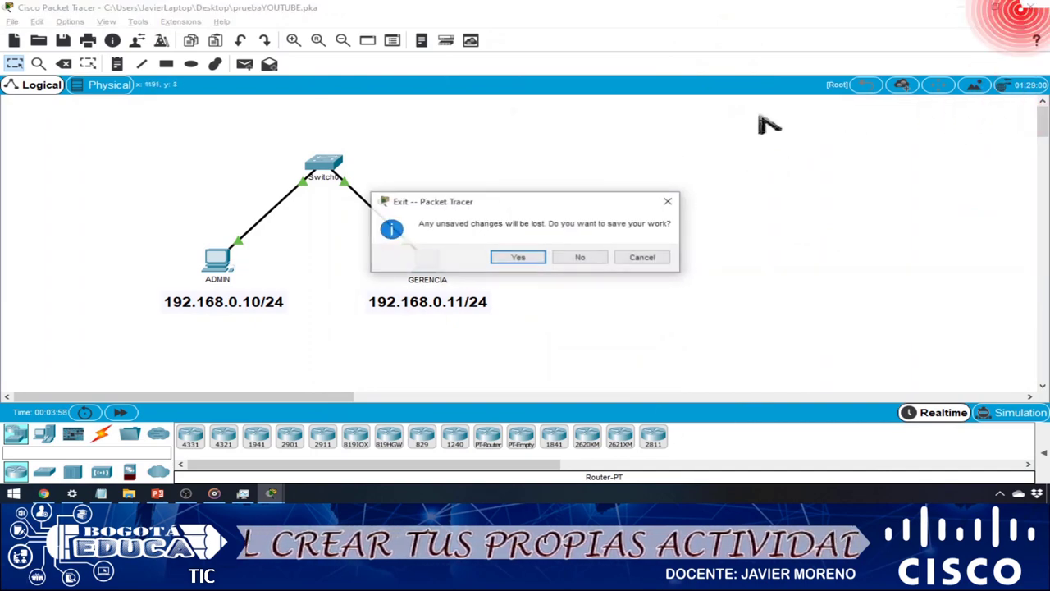
left_click(517, 257)
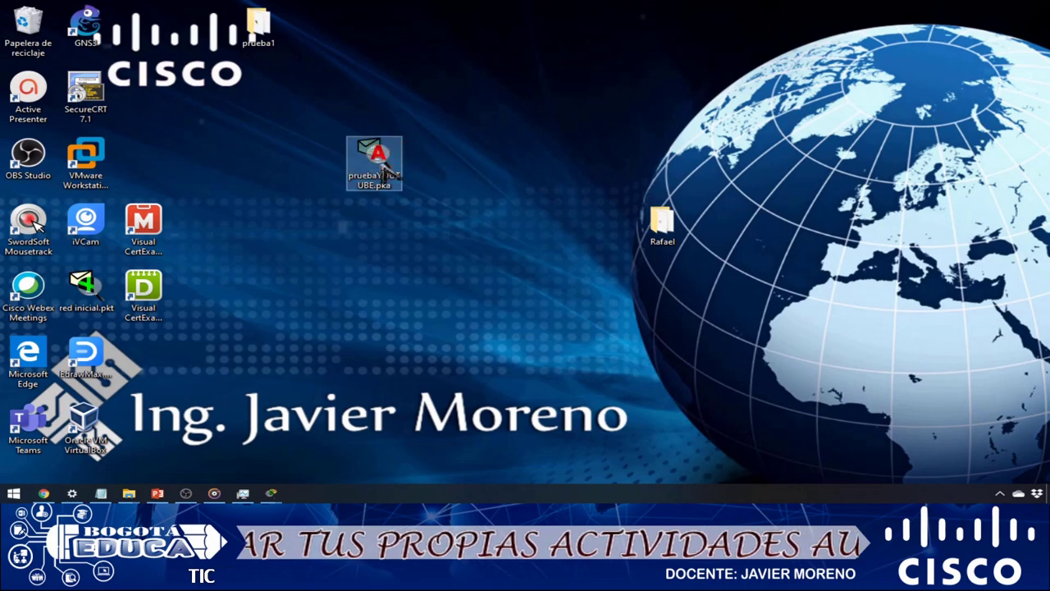
- Reopen pruebaYOUTUBE.pka, check the profile's student name, and show the activity window at 100%
double_click(382, 161)
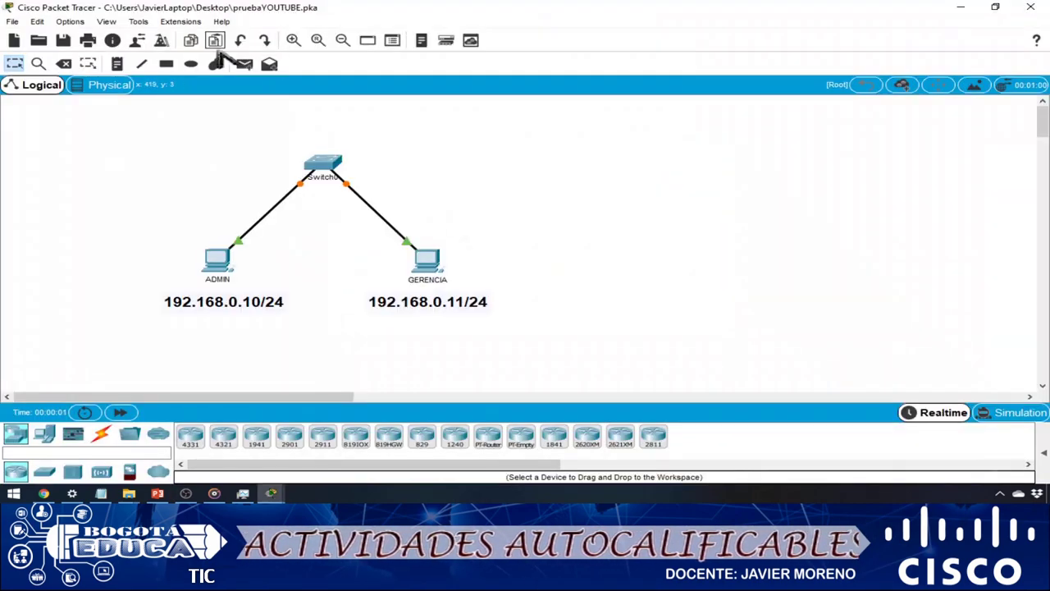
left_click(138, 41)
left_click_drag(525, 164, 438, 164)
left_click(639, 140)
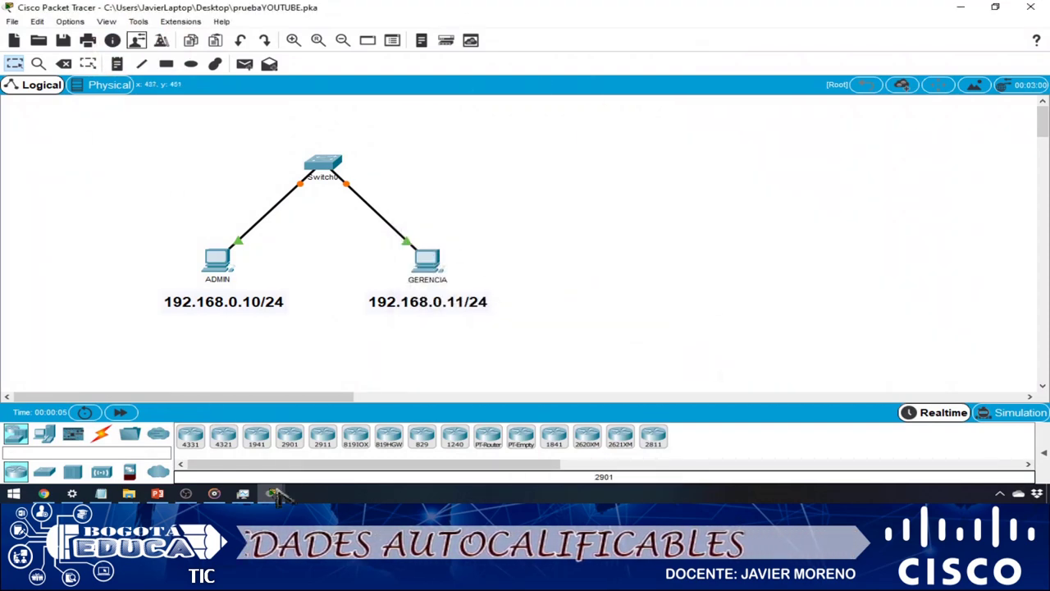
mouse_move(271, 493)
left_click(386, 451)
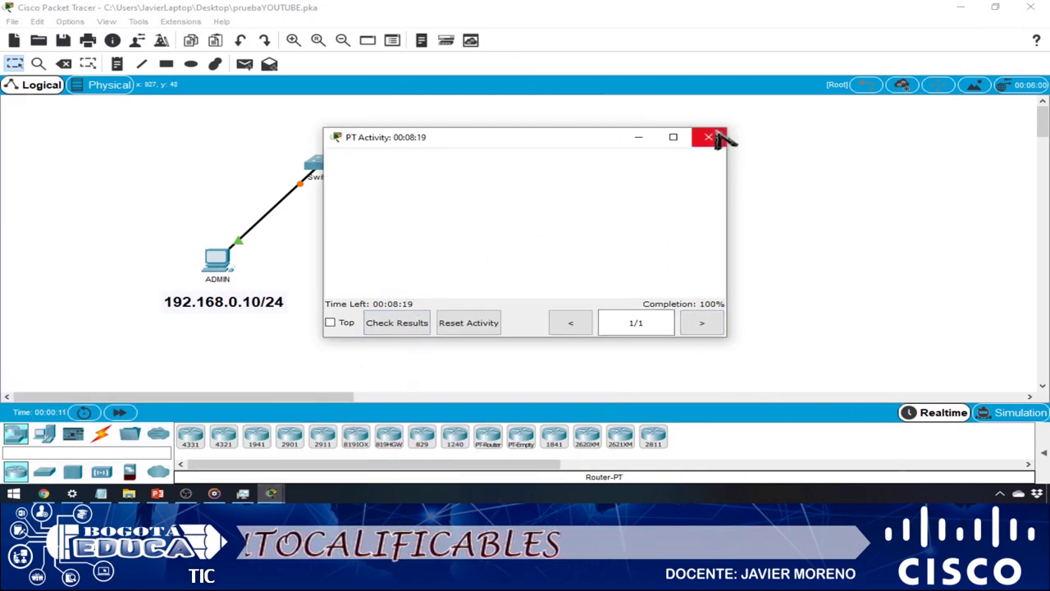
- Check the results: Assessment Items show 4/4 items correct and a 45/45 score, then close them
left_click(401, 327)
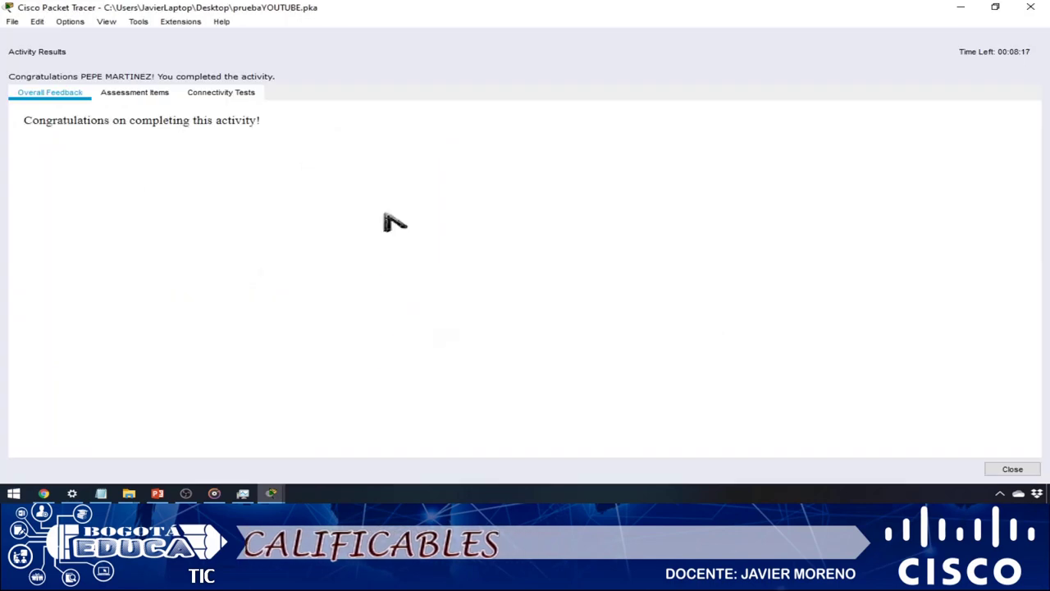
left_click(156, 93)
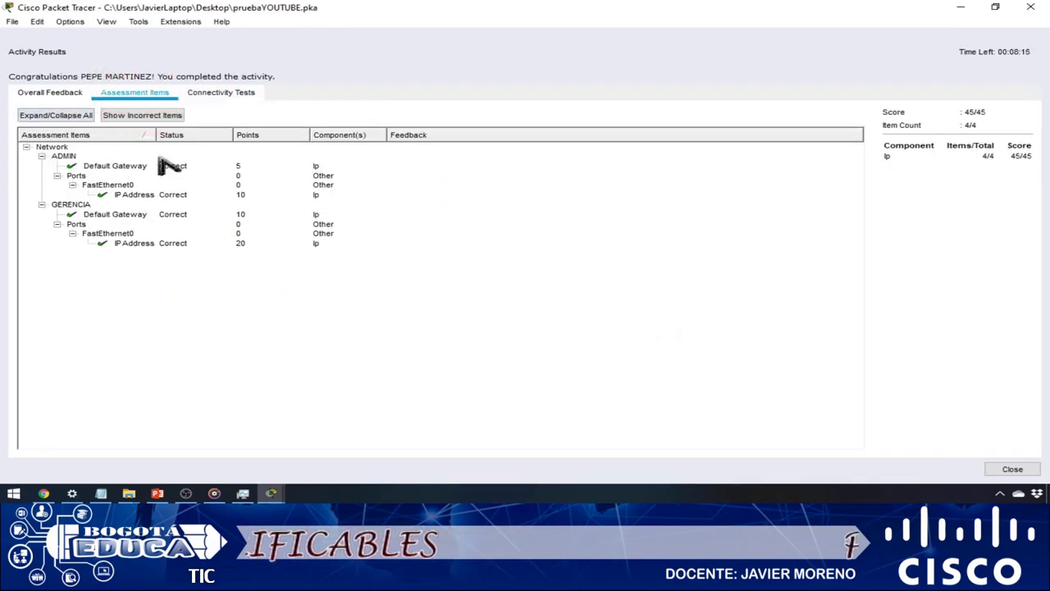
mouse_move(14, 132)
left_mouse_down()
mouse_move(329, 239)
mouse_move(368, 276)
left_mouse_up()
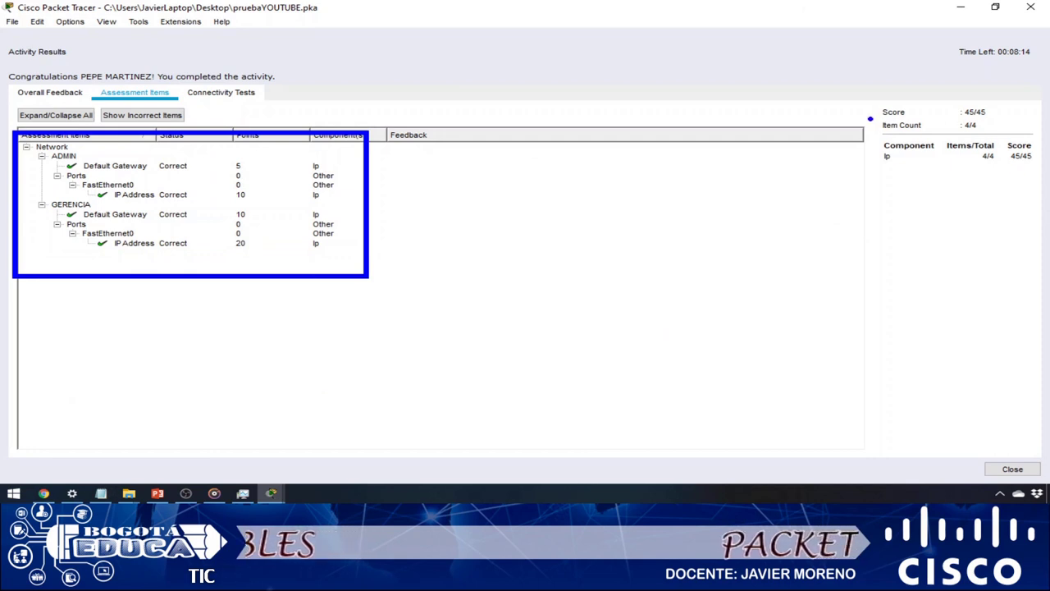
left_click_drag(870, 119, 1010, 132)
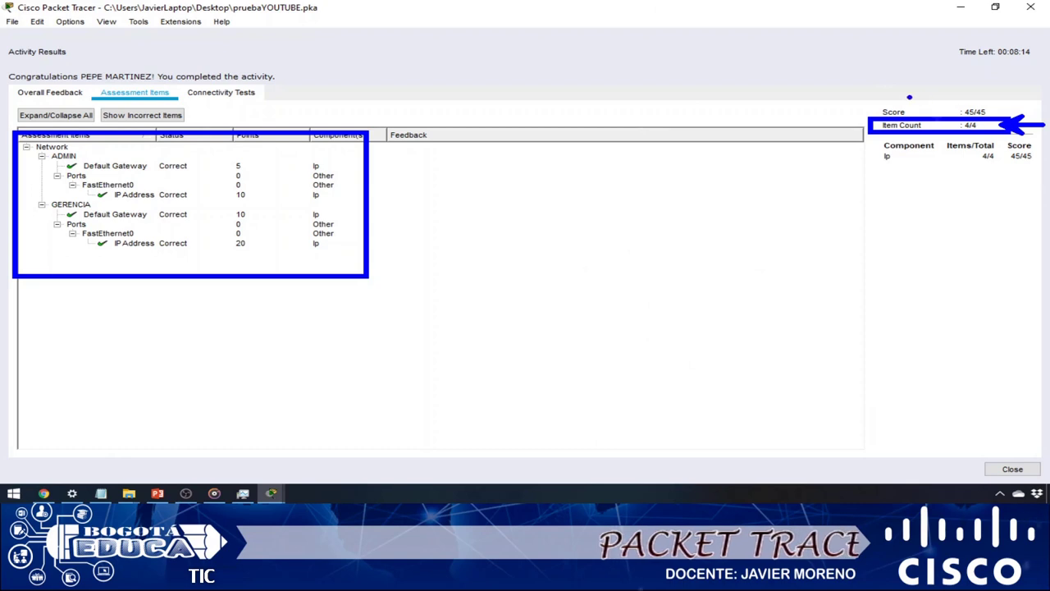
left_click_drag(886, 112, 1002, 122)
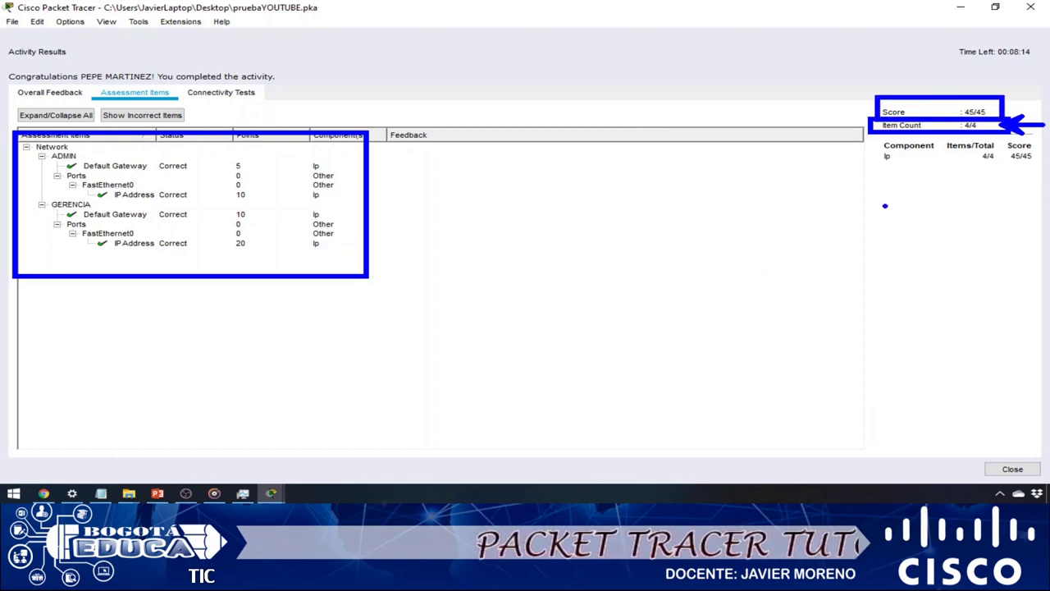
key("Escape")
left_click(1030, 7)
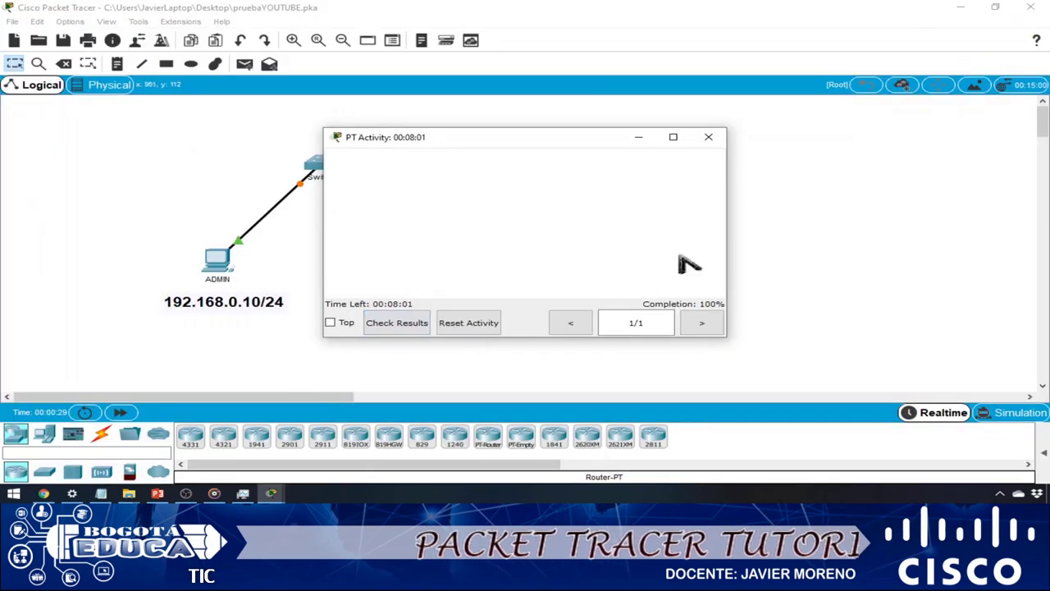
- Close the PT Activity window and exit Packet Tracer, answering No to saving changes
left_click(708, 137)
left_click(1031, 6)
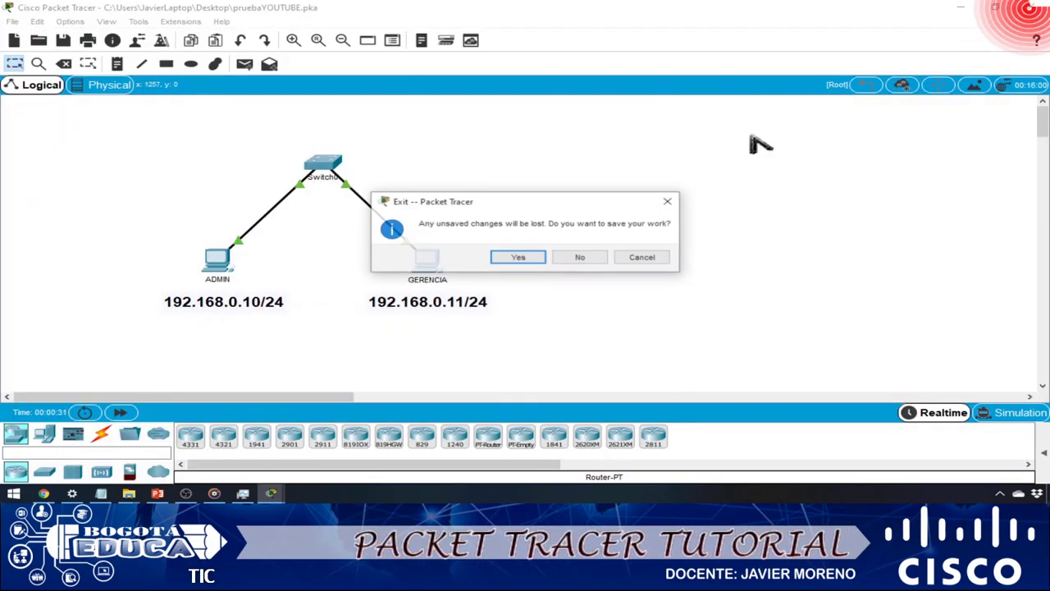
left_click(580, 259)
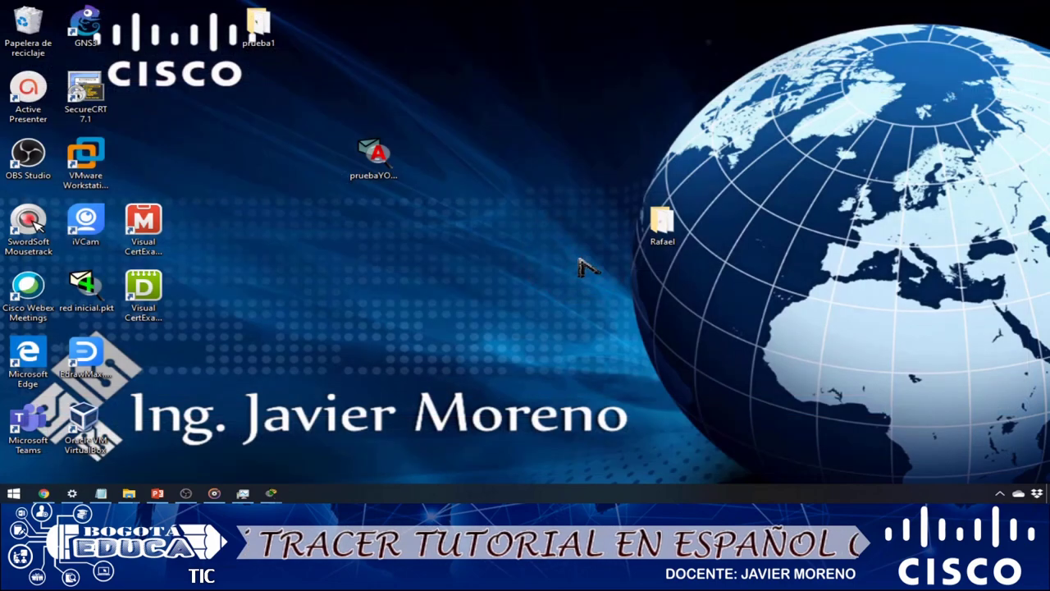